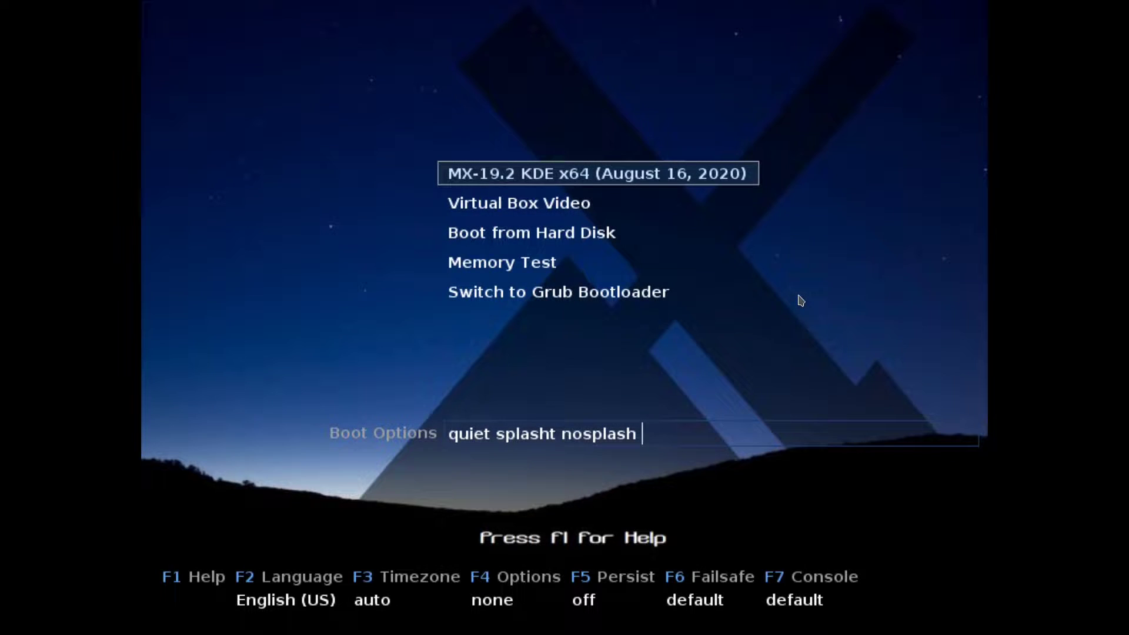
Boot the MX-19.2 KDE x64 (August 16, 2020) live system and close its welcome window.
{"action": "key", "text": "Down"}
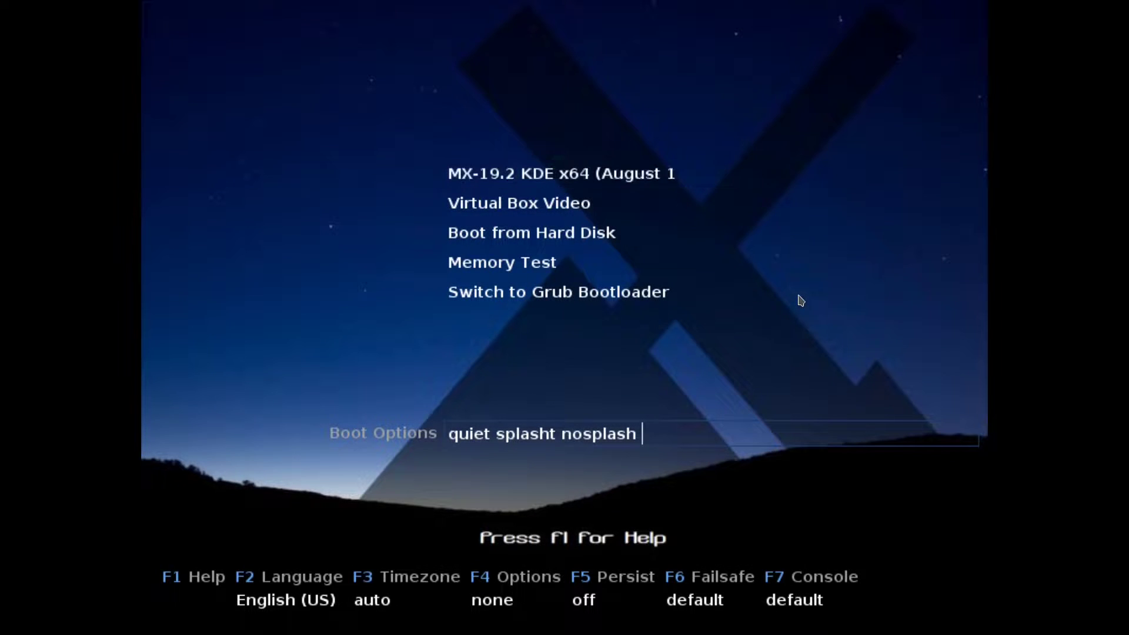
{"action": "key", "text": "Down"}
{"action": "key", "text": "Up"}
{"action": "key", "text": "Up"}
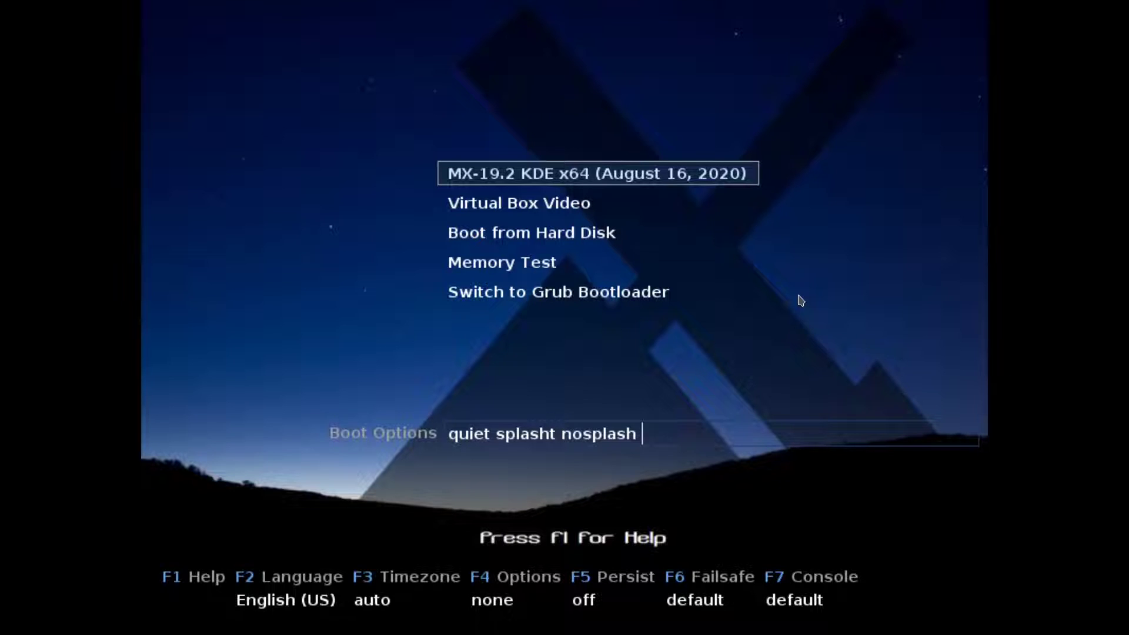
{"action": "key", "text": "Return"}
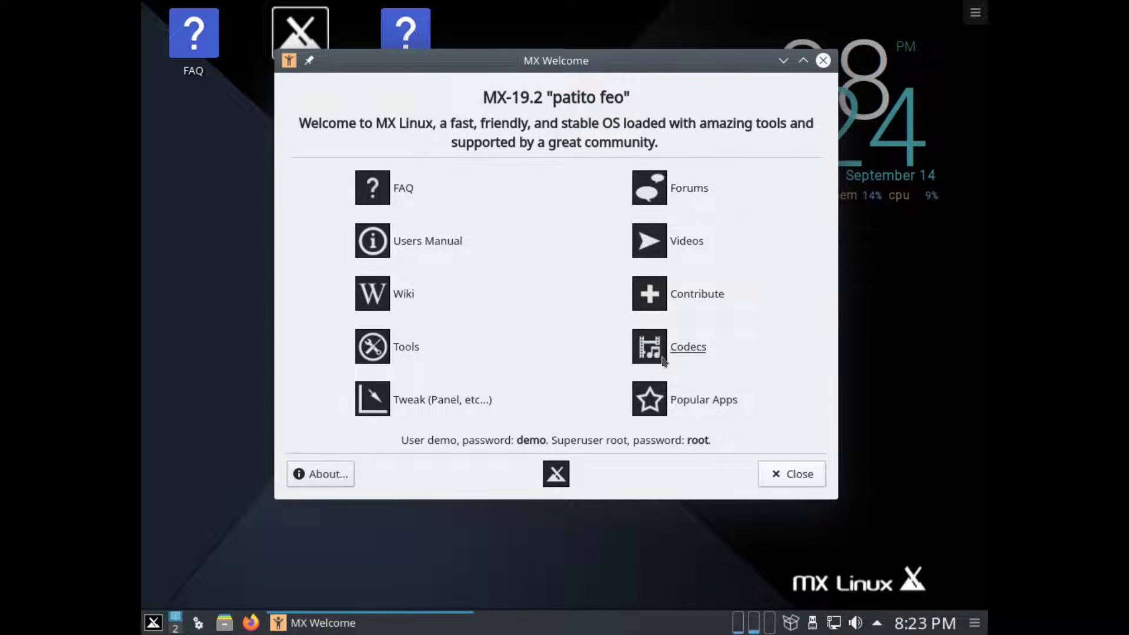
{"action": "left_click", "coordinate": [792, 474]}
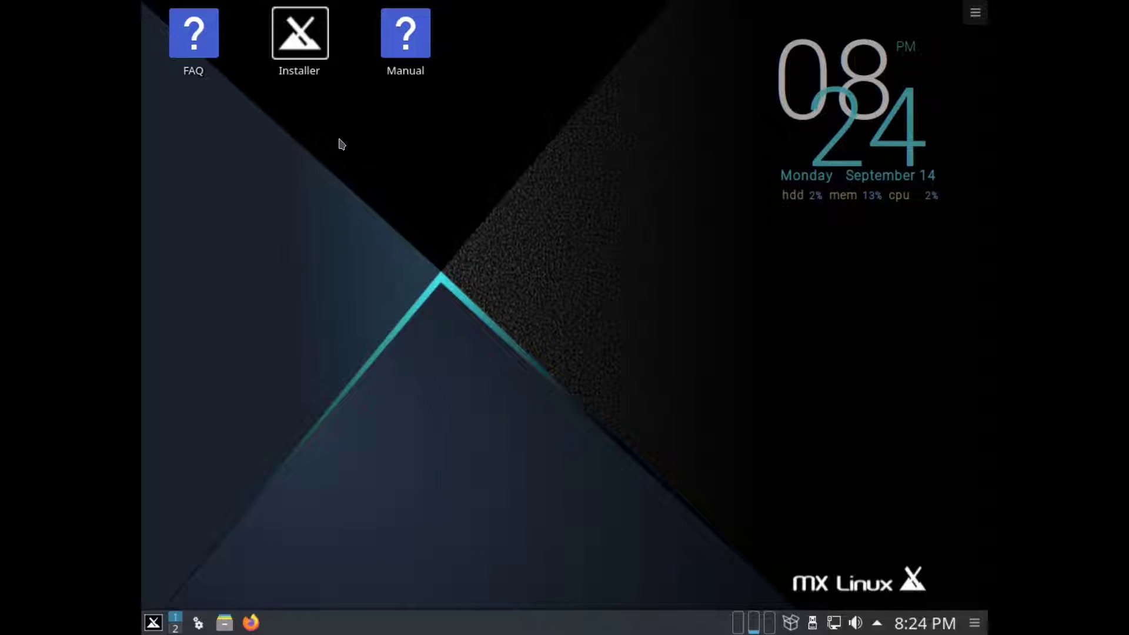
Launch the MX Linux installer and start an auto-install using the entire disk vda, approving the format.
{"action": "left_click", "coordinate": [309, 57]}
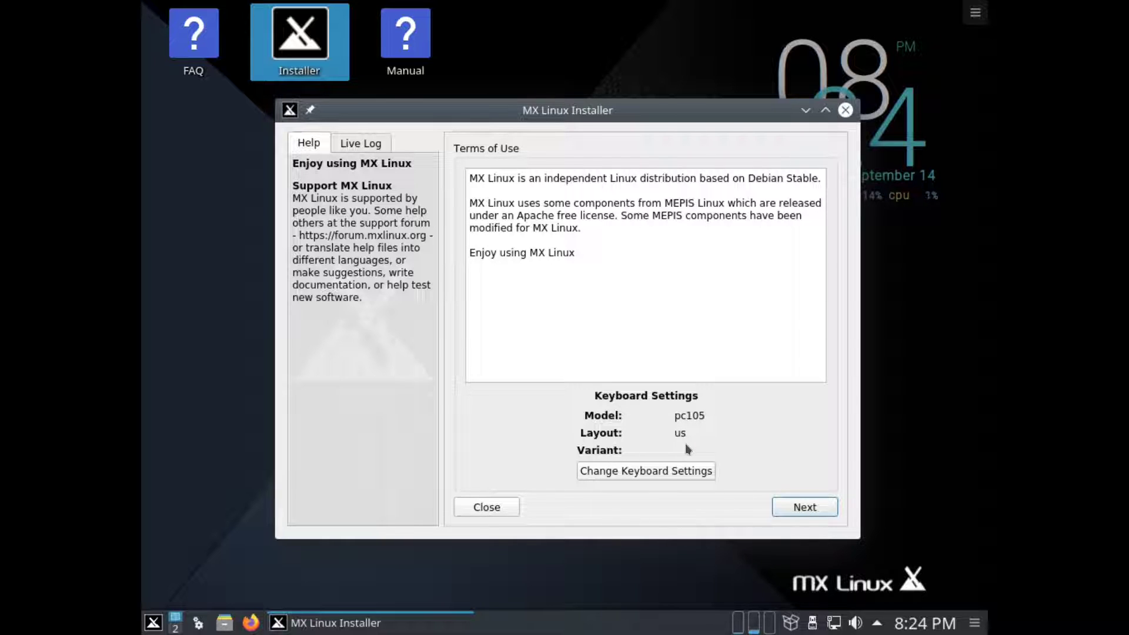
{"action": "left_click", "coordinate": [801, 510]}
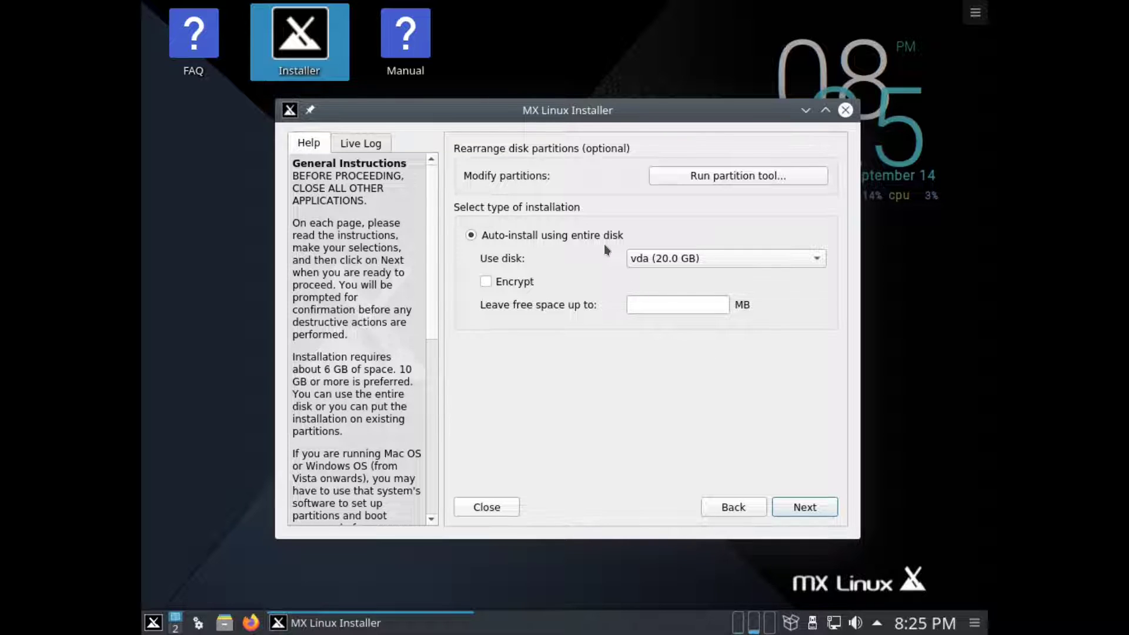
{"action": "left_click", "coordinate": [812, 505]}
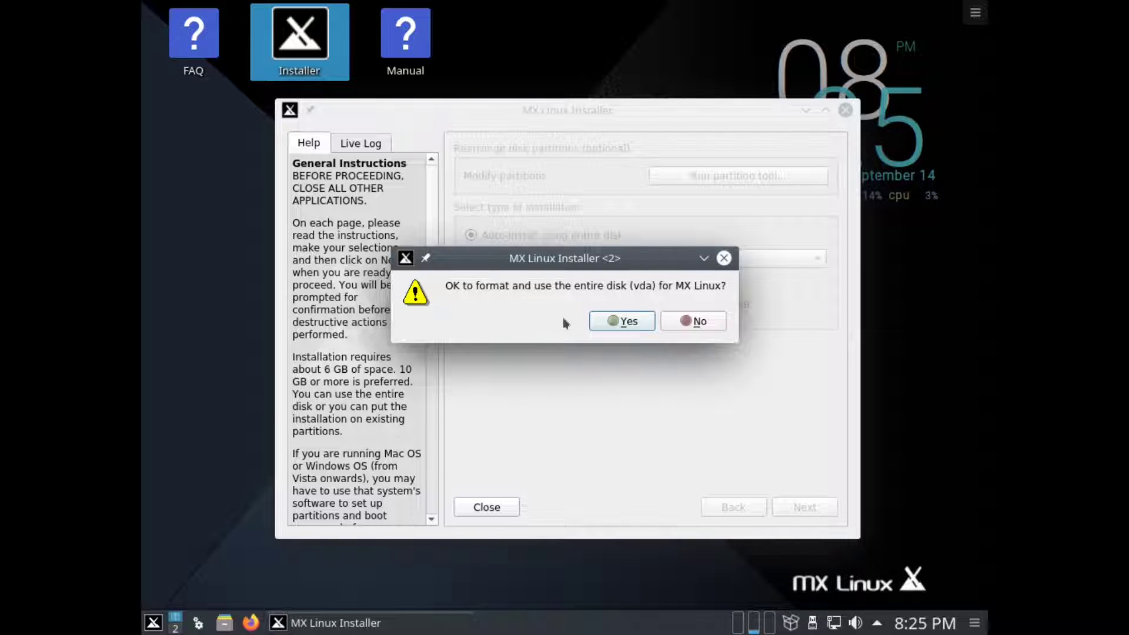
{"action": "left_click", "coordinate": [628, 321]}
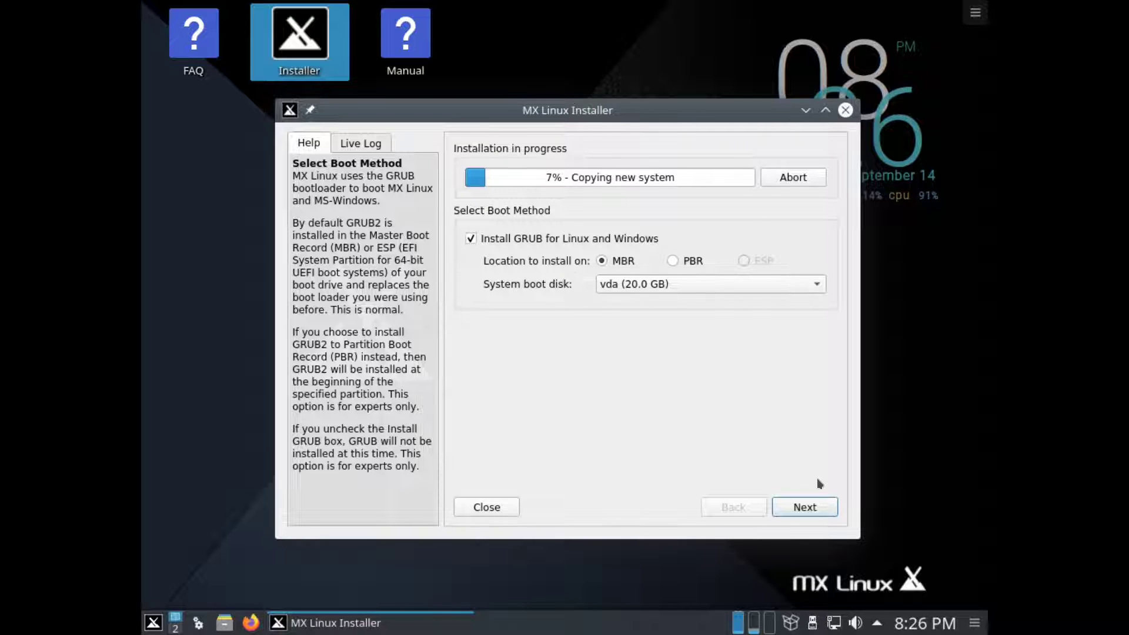
Accept installing GRUB to the MBR of vda, and keep the default computer network names with the SaMBa server enabled.
{"action": "left_click", "coordinate": [827, 506]}
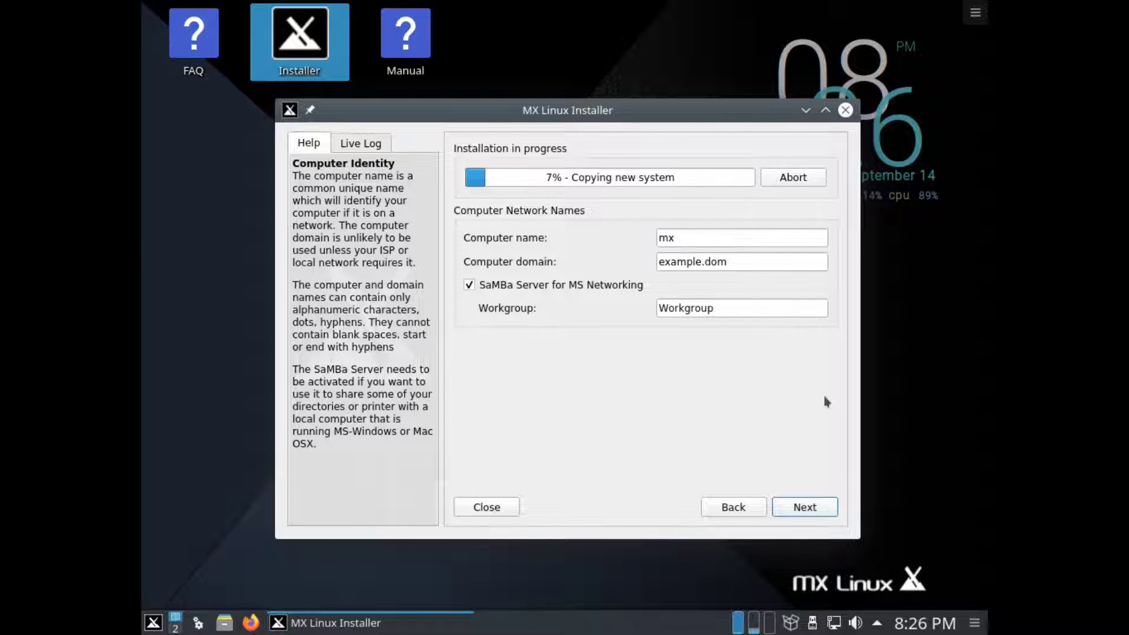
{"action": "key", "text": "Return"}
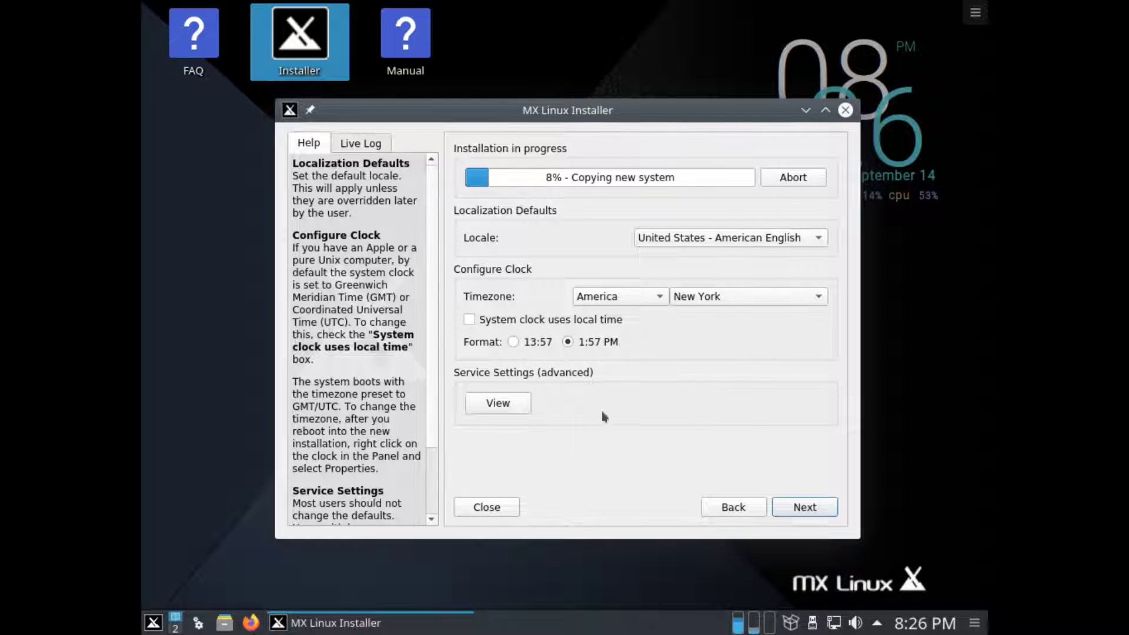
Set the installation's timezone to Asia, Jakarta and accept the remaining localization defaults.
{"action": "left_click", "coordinate": [653, 297]}
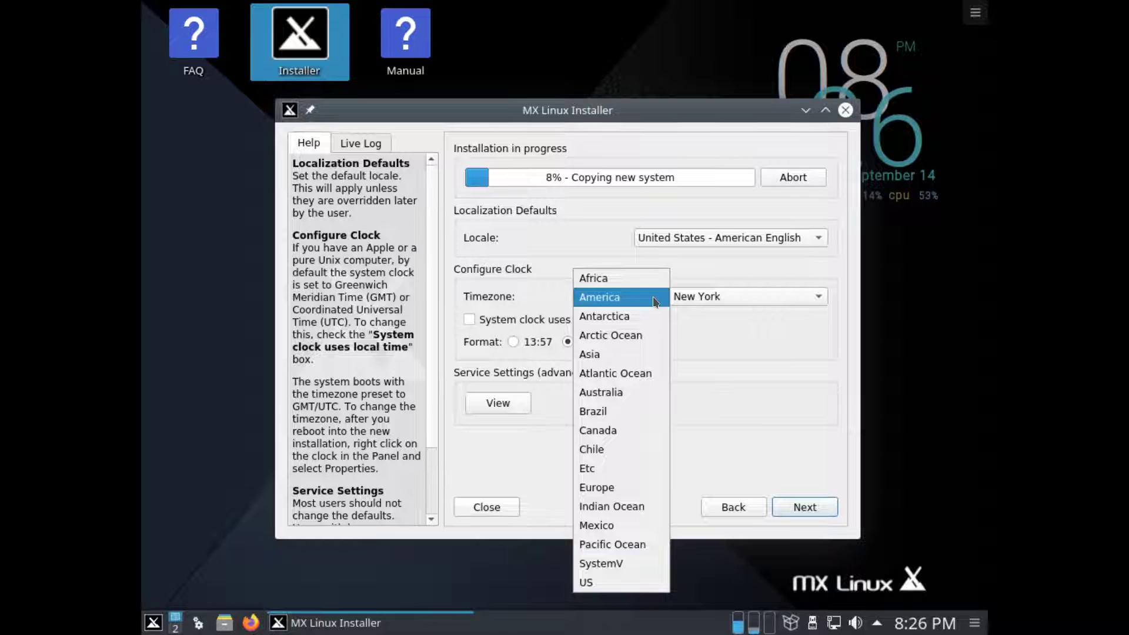
{"action": "left_click", "coordinate": [622, 354]}
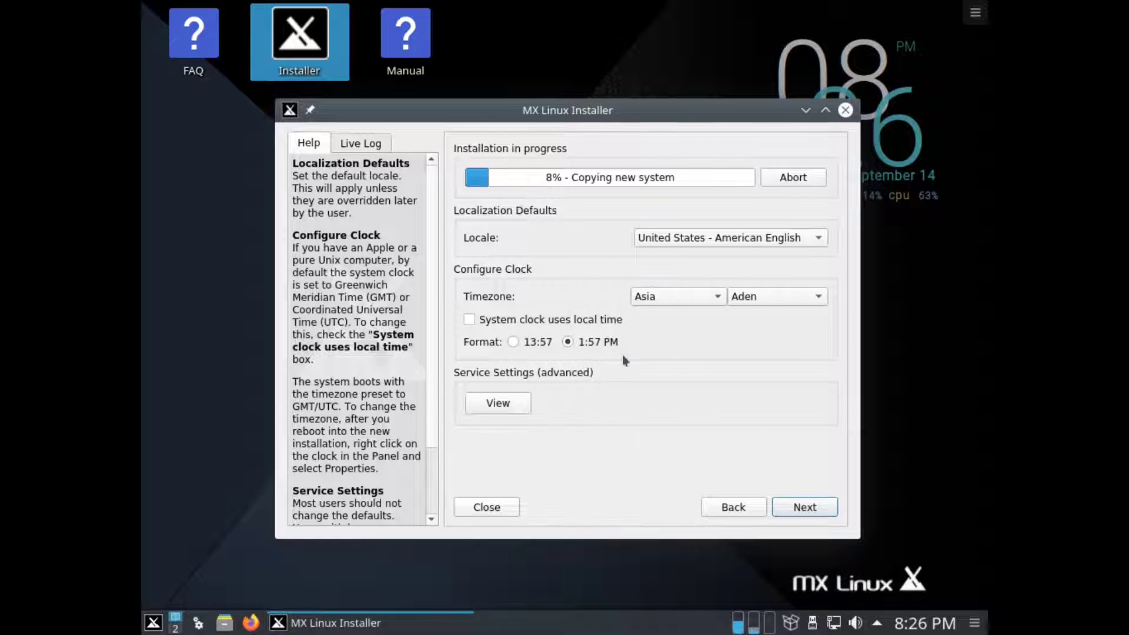
{"action": "left_click", "coordinate": [780, 299]}
{"action": "scroll", "coordinate": [789, 461], "scroll_direction": "down", "scroll_amount": 9}
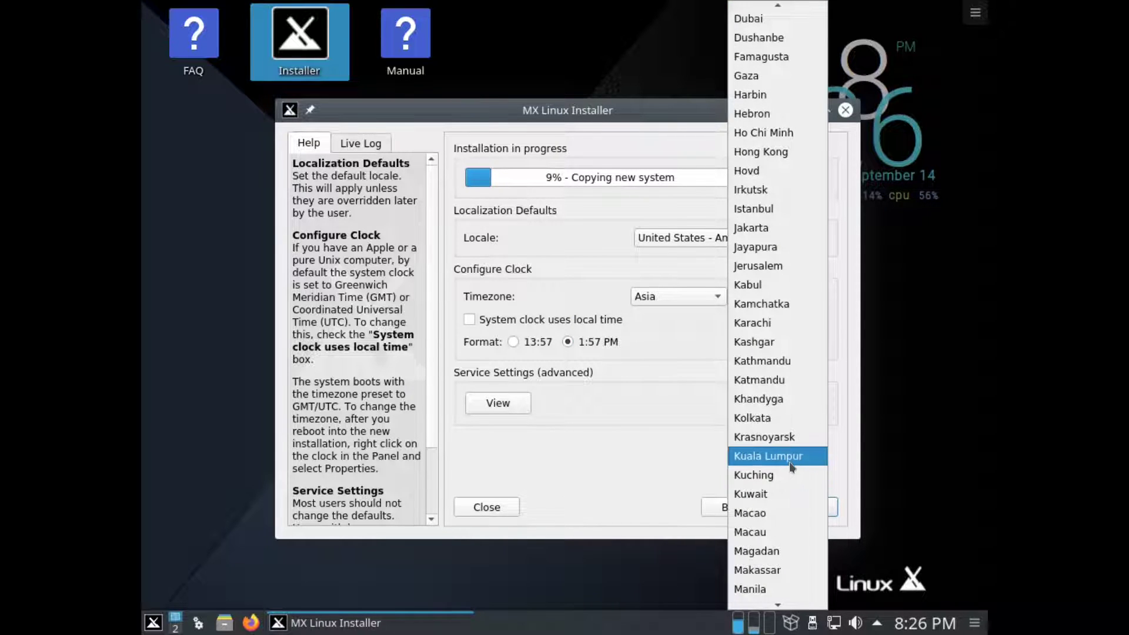
{"action": "left_click", "coordinate": [773, 232]}
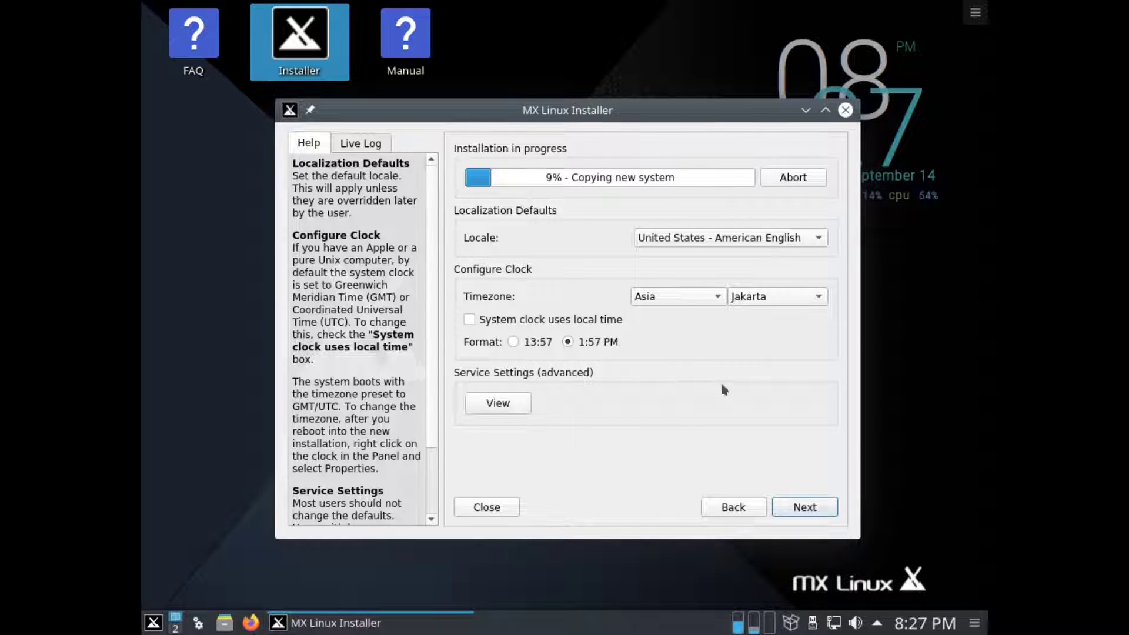
{"action": "left_click", "coordinate": [804, 508]}
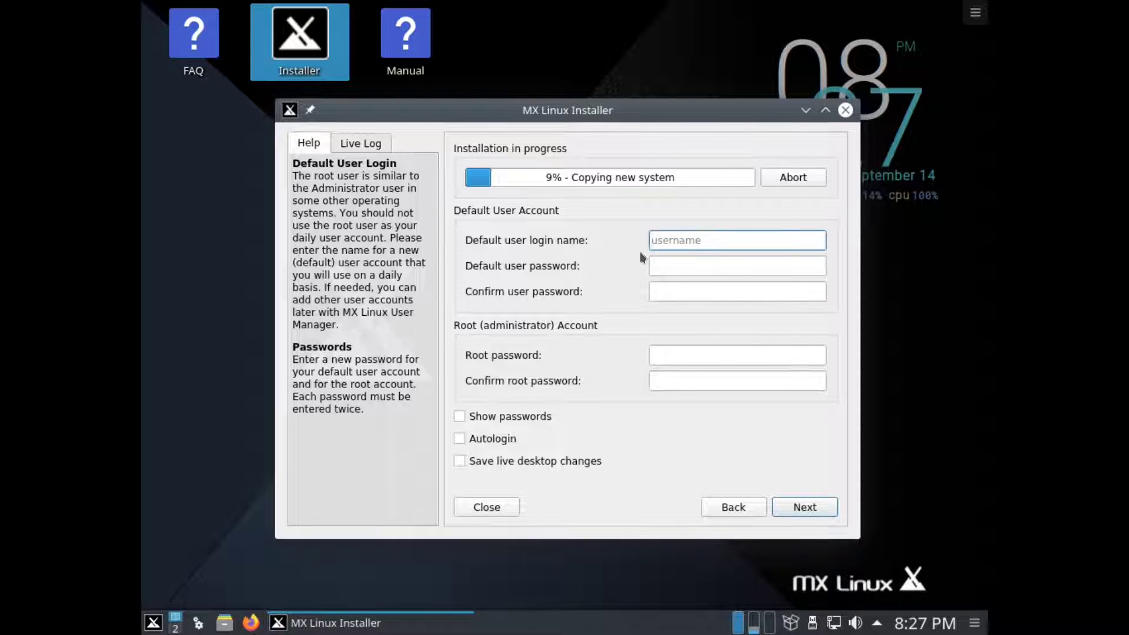
Set the default user login name to belajaridn and enter and confirm the default user password.
{"action": "type", "text": "belajaridn"}
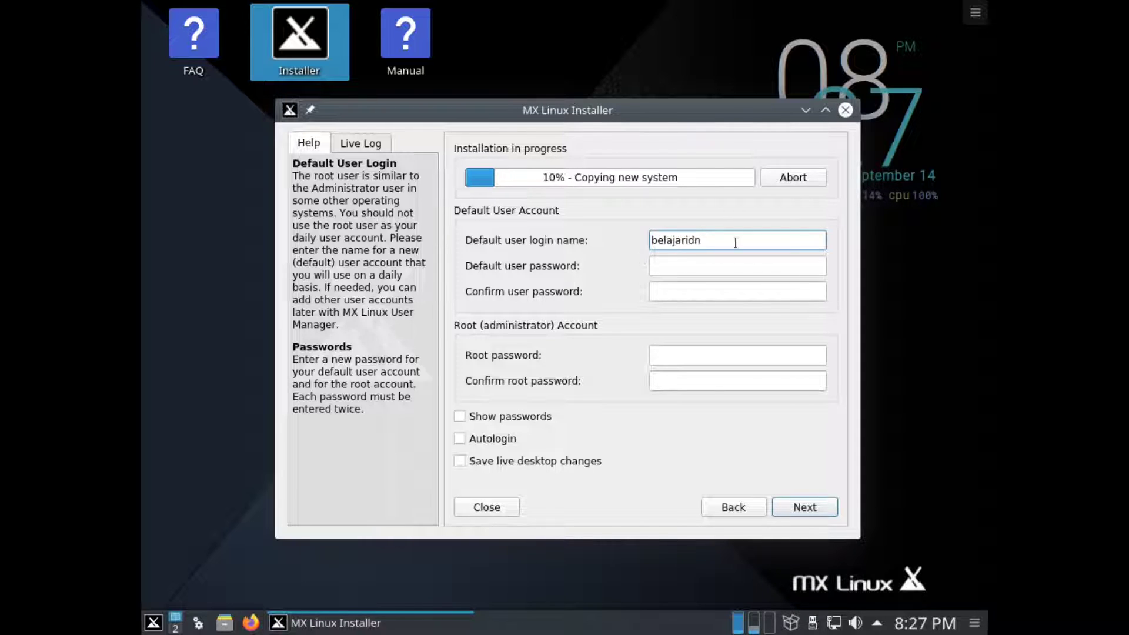
{"action": "left_click", "coordinate": [732, 270]}
{"action": "type", "text": "********"}
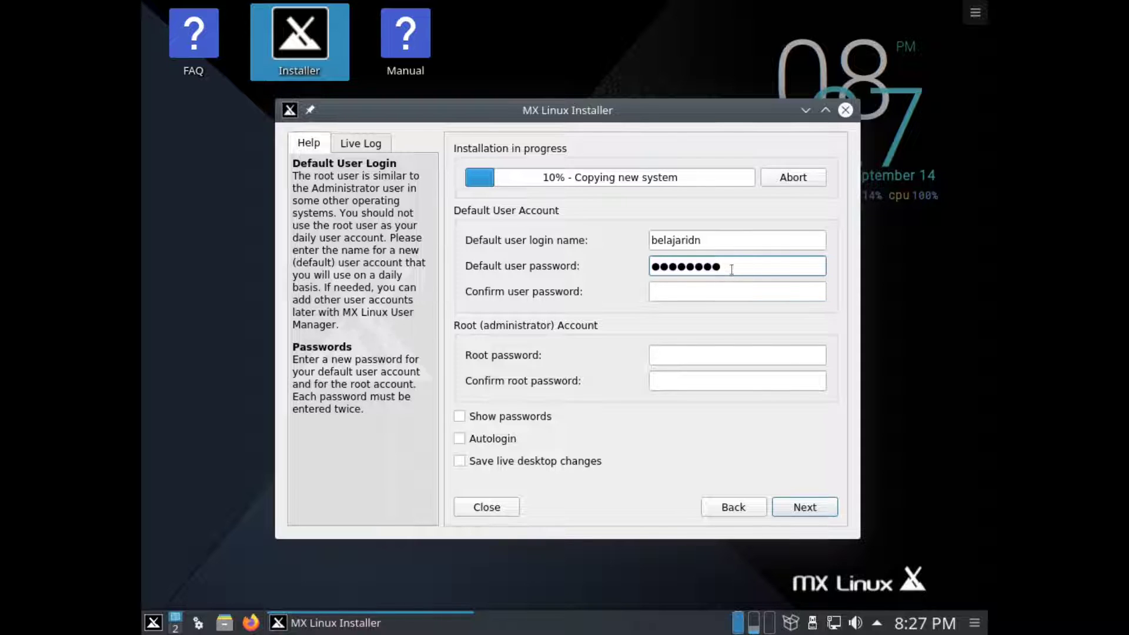
{"action": "left_click", "coordinate": [722, 288]}
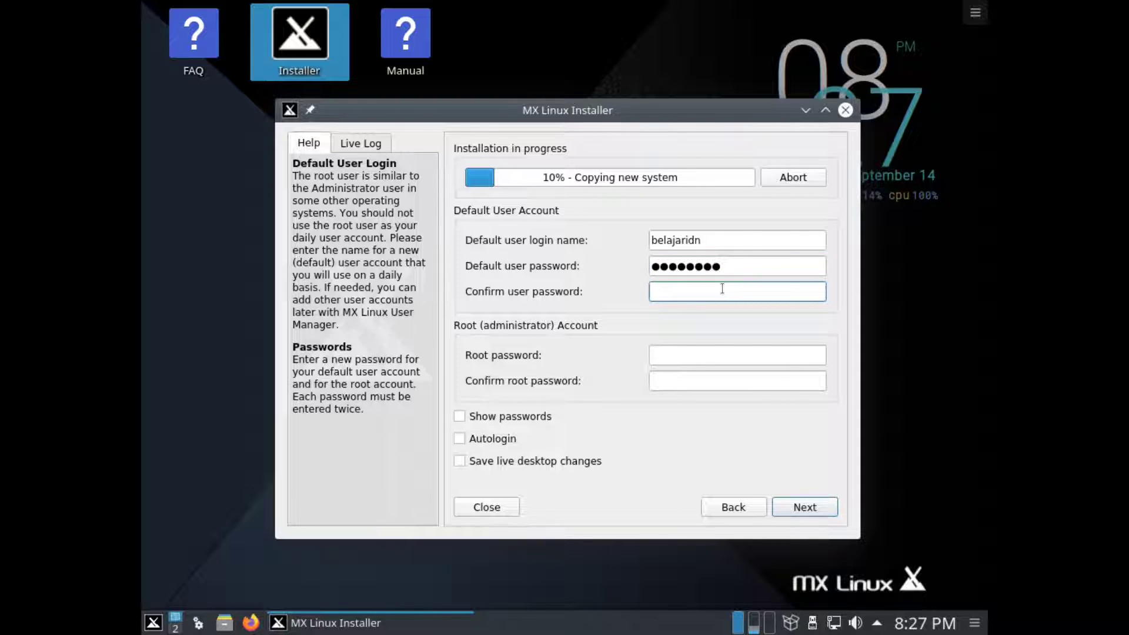
{"action": "type", "text": "********"}
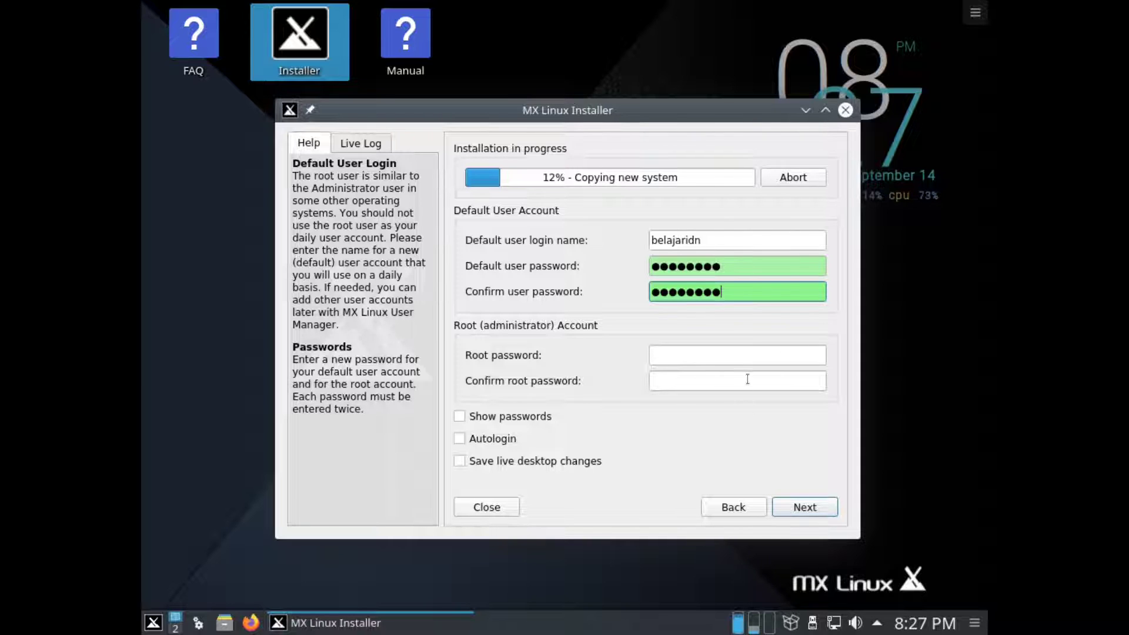
Enter and confirm the root password, and finish the completed installation with automatic reboot enabled.
{"action": "left_click", "coordinate": [743, 361]}
{"action": "type", "text": "********"}
{"action": "key", "text": "Tab"}
{"action": "type", "text": "********"}
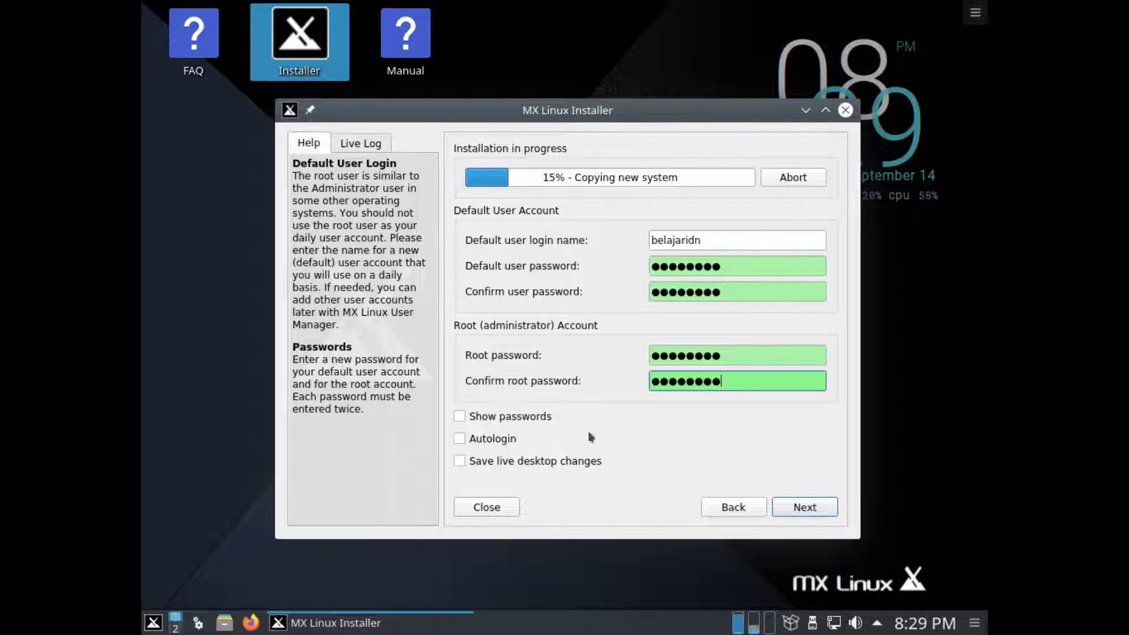
{"action": "left_click", "coordinate": [823, 508]}
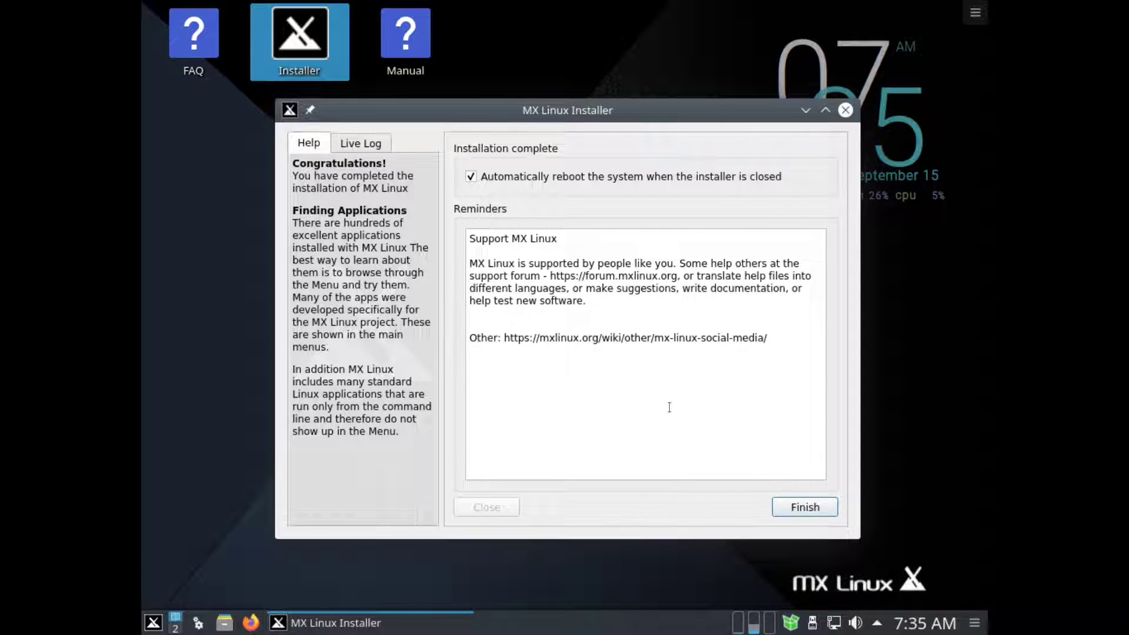
{"action": "left_click", "coordinate": [831, 513]}
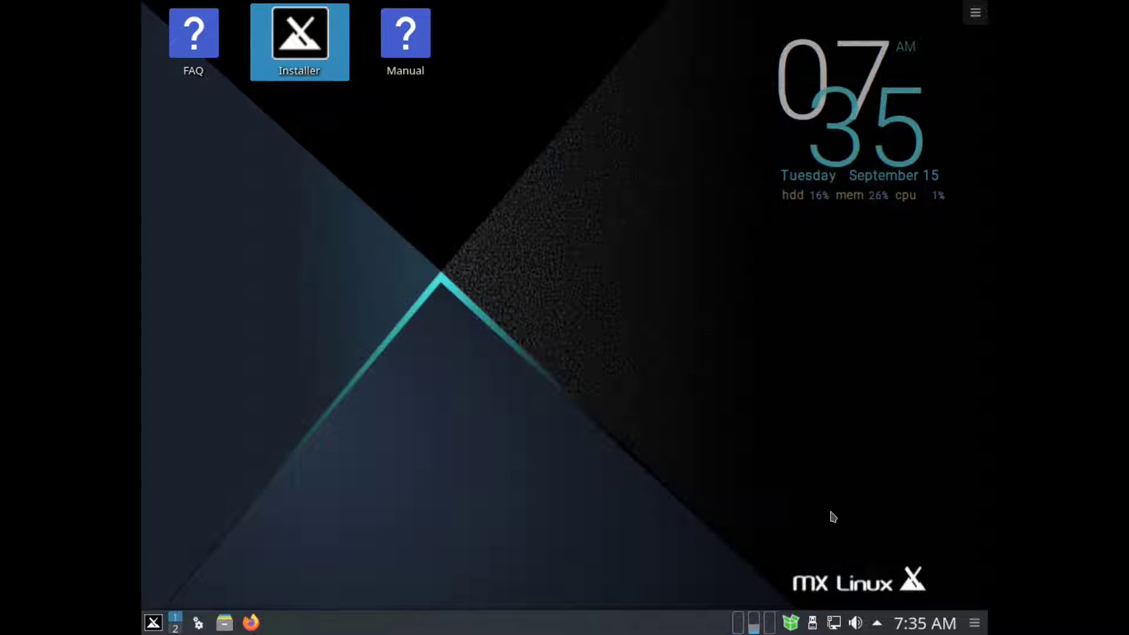
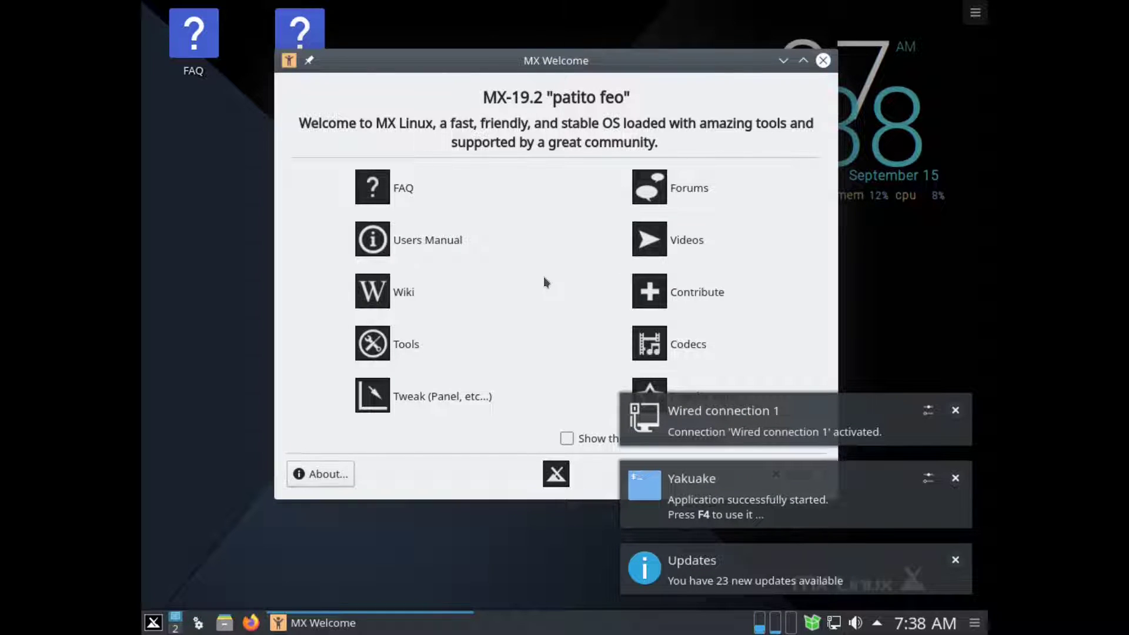
Dismiss the connection, Yakuake and updates notifications, and close the MX Welcome window.
{"action": "left_click", "coordinate": [959, 410]}
{"action": "left_click", "coordinate": [955, 493]}
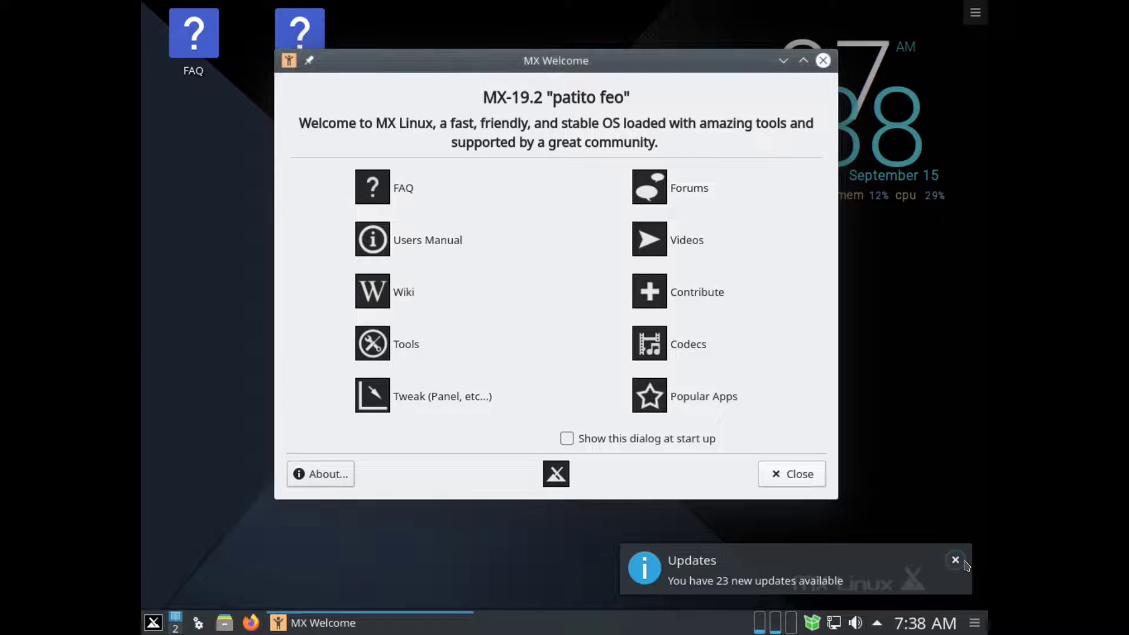
{"action": "left_click", "coordinate": [955, 560]}
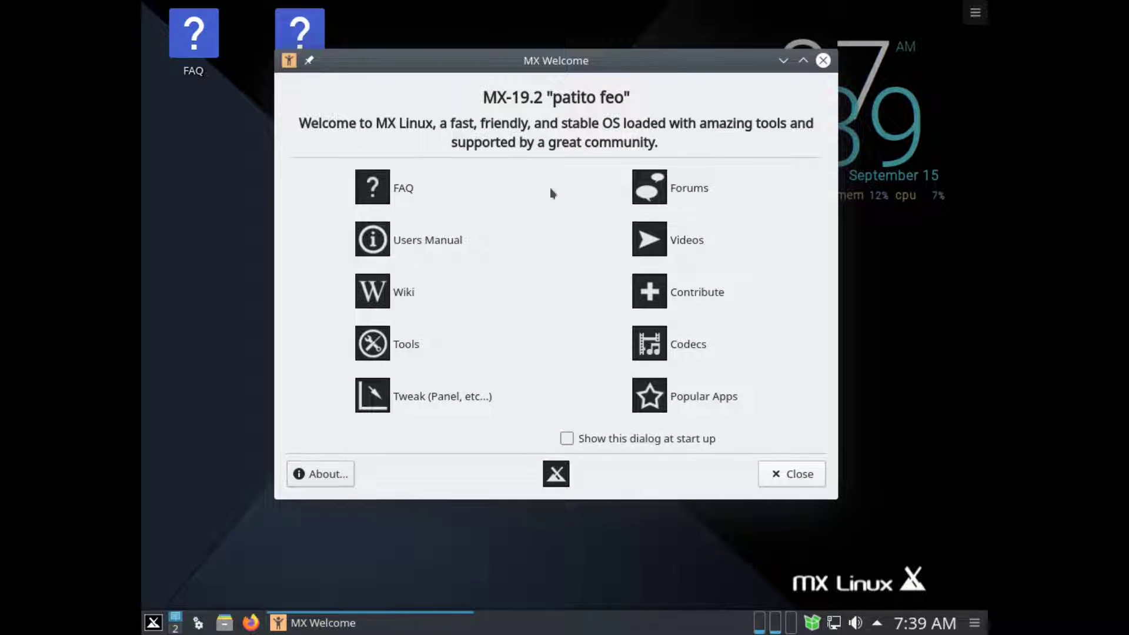
{"action": "left_click", "coordinate": [809, 477]}
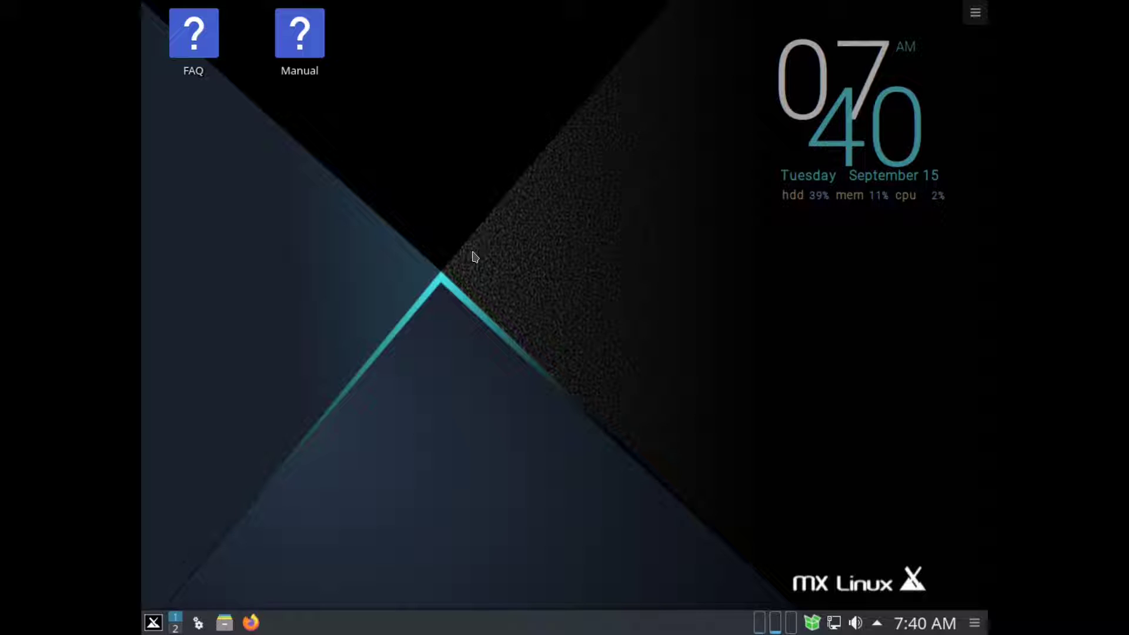
Set the Virtual-0 display resolution to 1920x1080 in System Settings, apply it and close the settings window.
{"action": "left_click", "coordinate": [200, 625]}
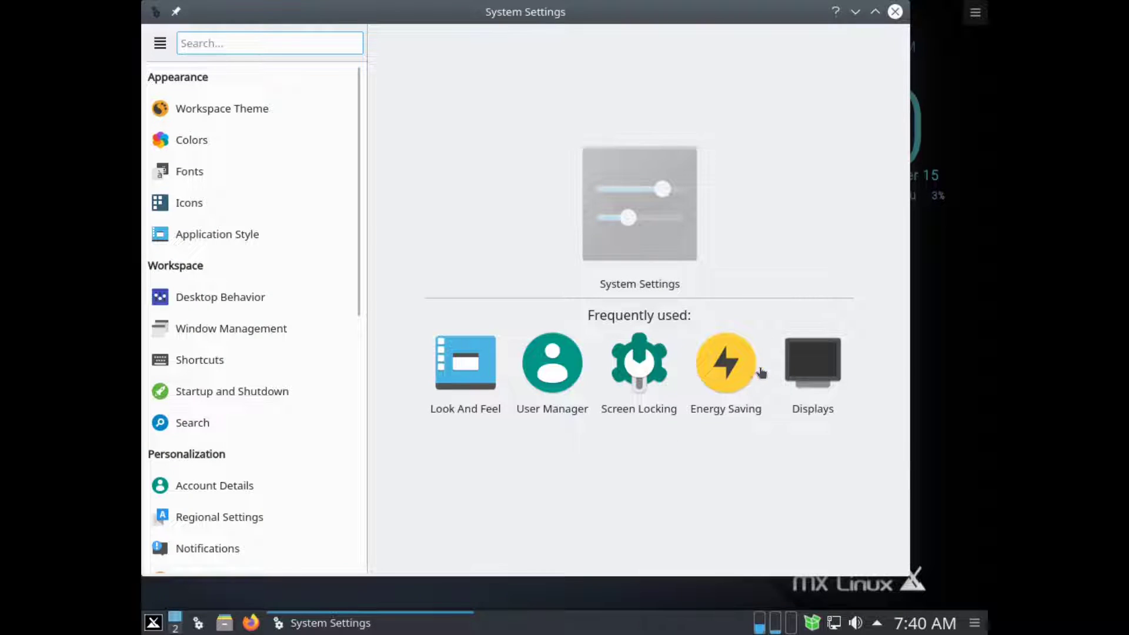
{"action": "left_click", "coordinate": [813, 376]}
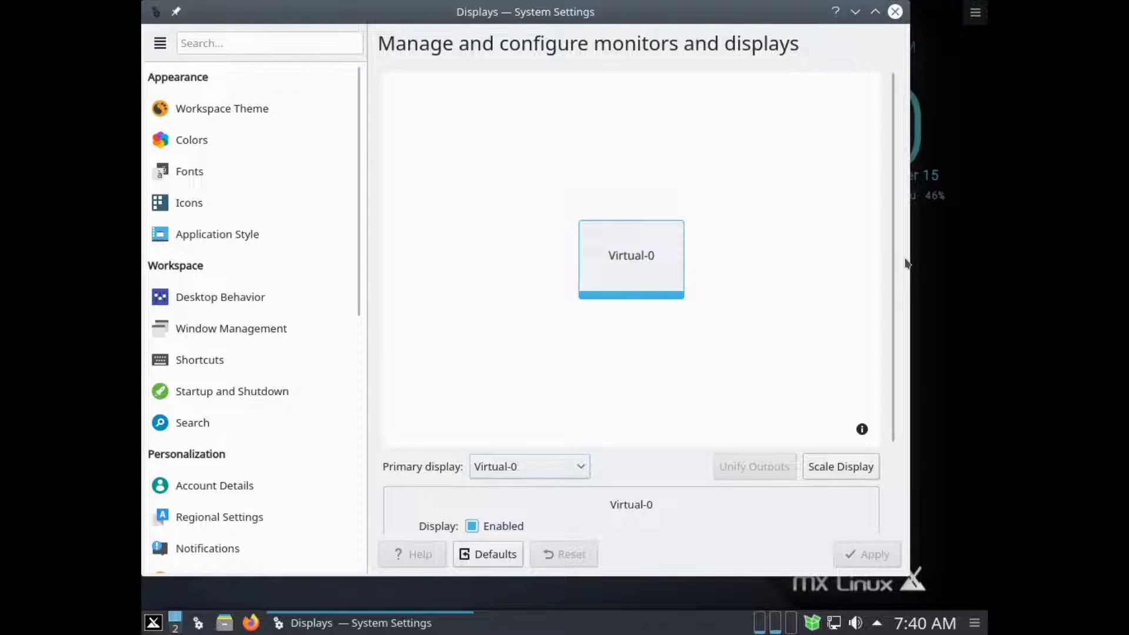
{"action": "scroll", "coordinate": [893, 235], "scroll_direction": "down", "scroll_amount": 2}
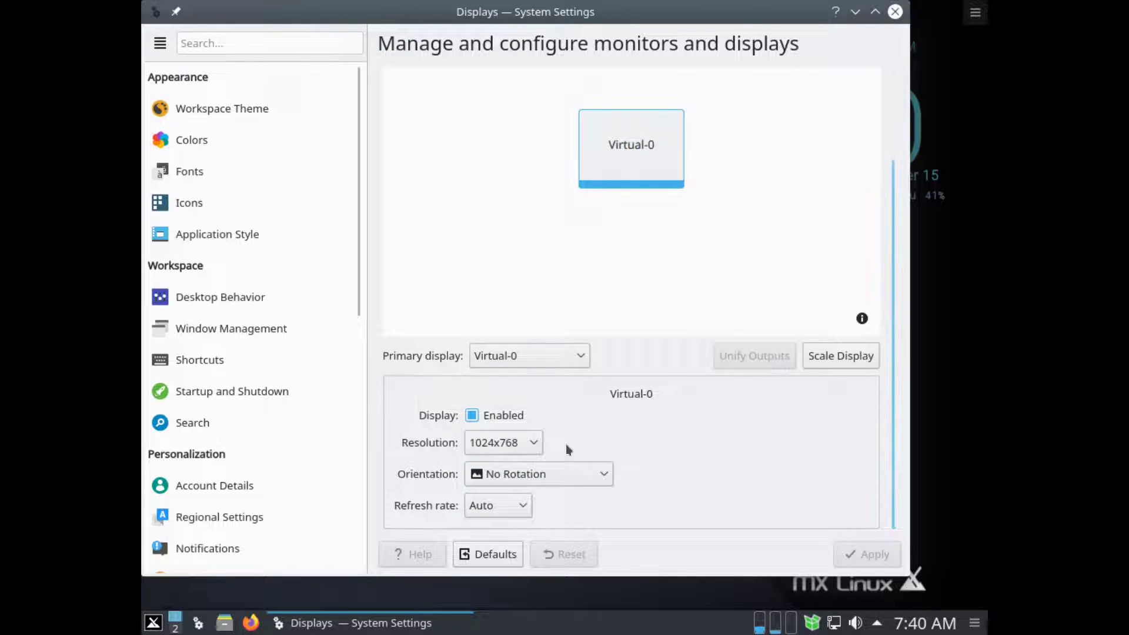
{"action": "left_click", "coordinate": [515, 446]}
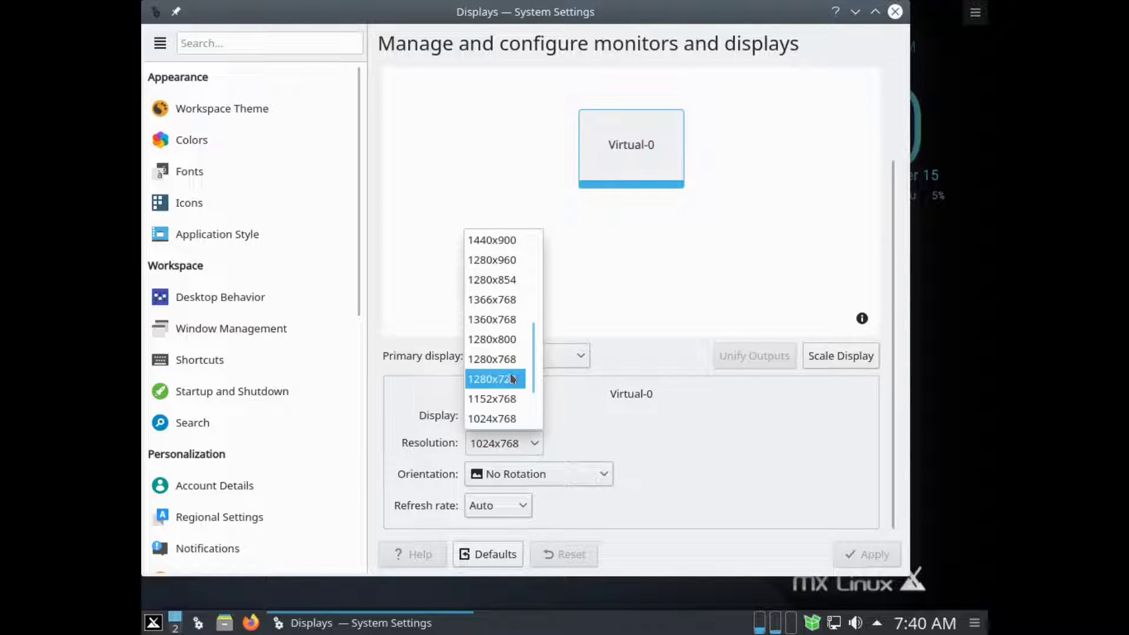
{"action": "scroll", "coordinate": [510, 373], "scroll_direction": "up", "scroll_amount": 4}
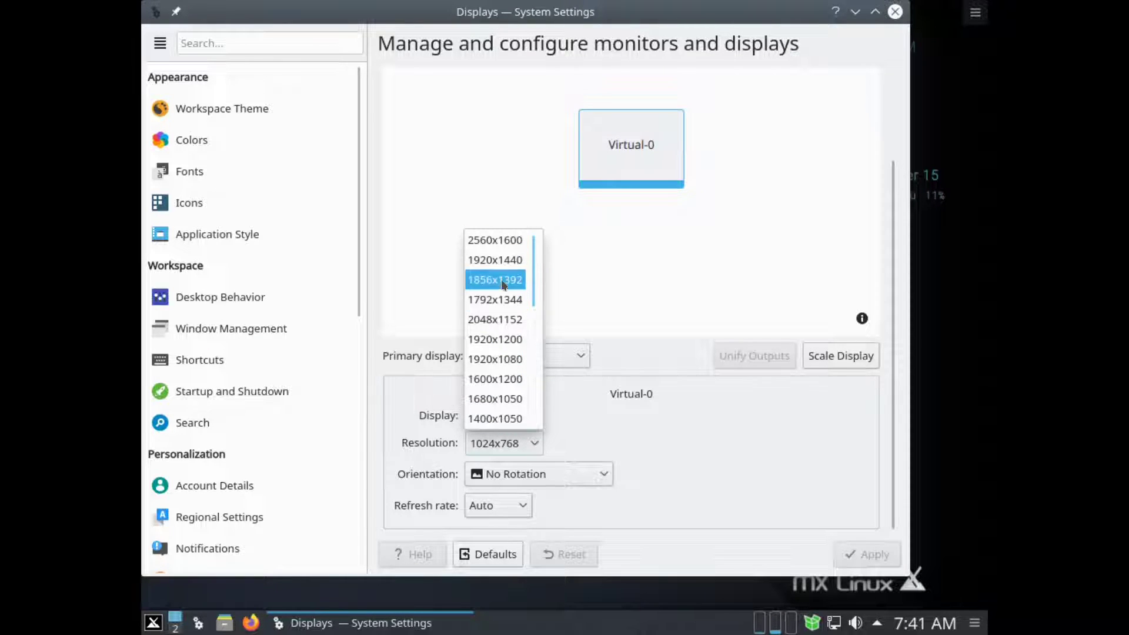
{"action": "left_click", "coordinate": [504, 360]}
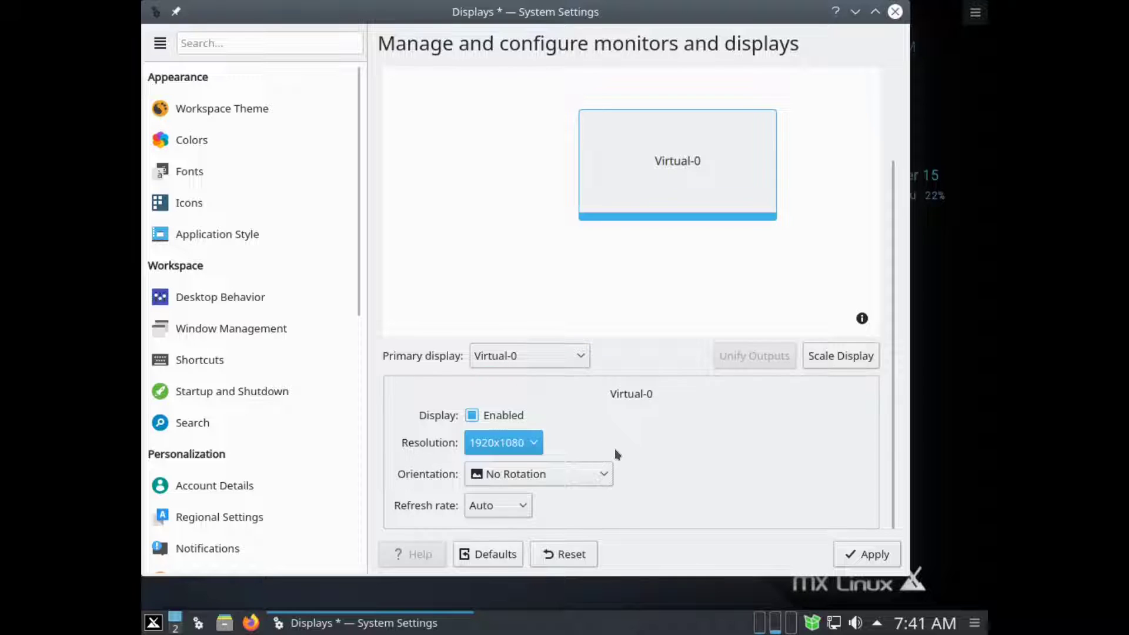
{"action": "left_click", "coordinate": [873, 553]}
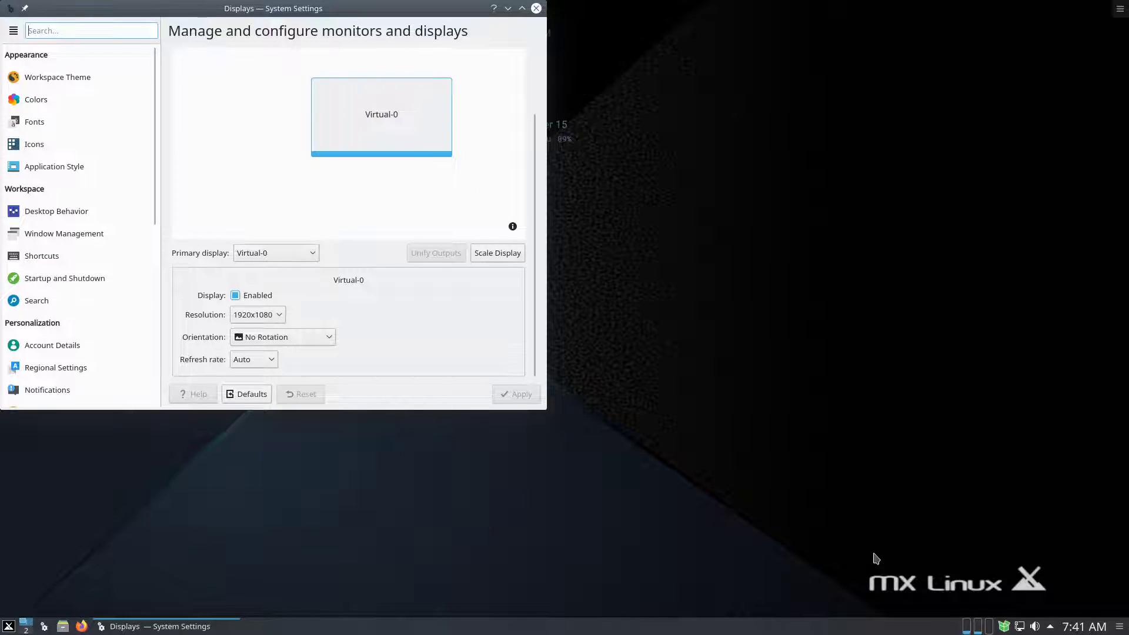
{"action": "left_click", "coordinate": [537, 8]}
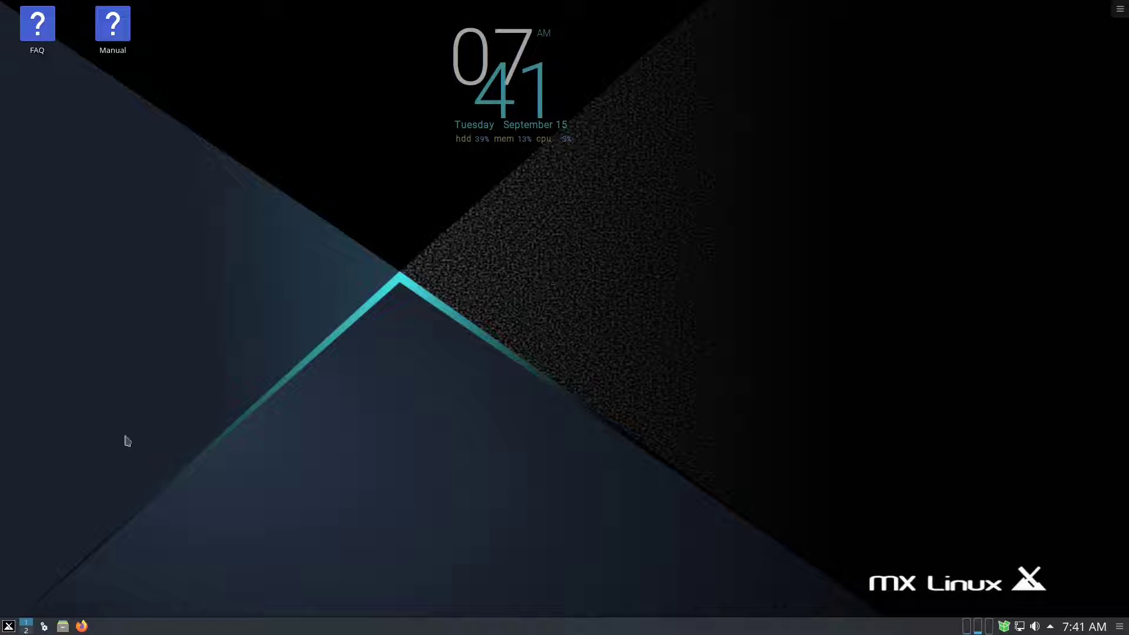
Toggle the Conky desktop widget off and on again so that it reloads on the resized desktop.
{"action": "left_click", "coordinate": [6, 627]}
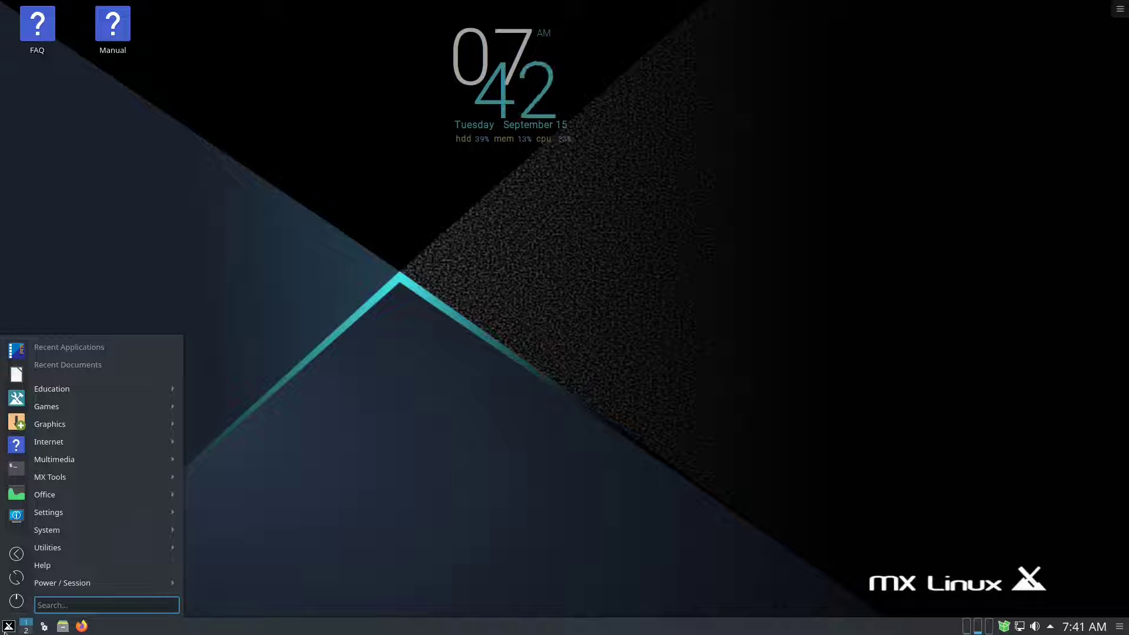
{"action": "mouse_move", "coordinate": [101, 406]}
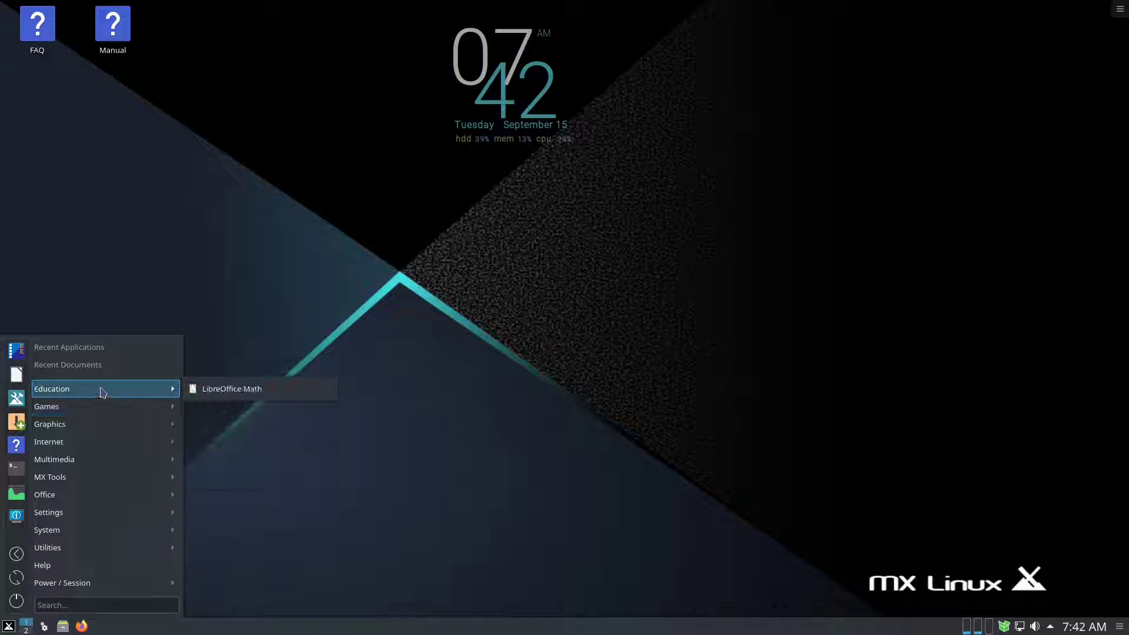
{"action": "mouse_move", "coordinate": [109, 464]}
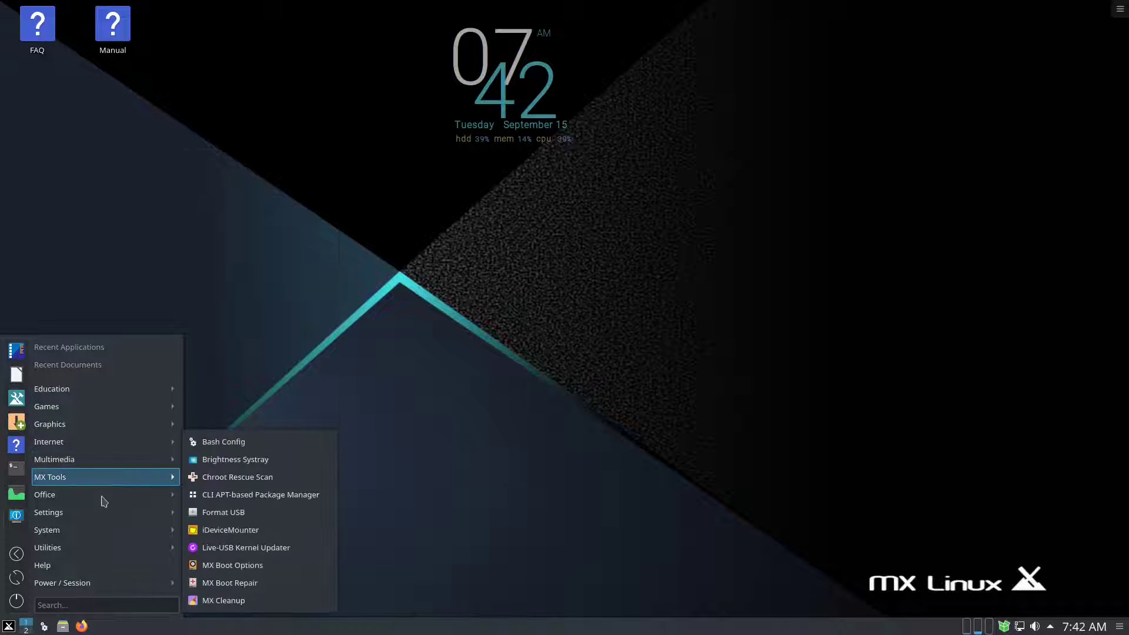
{"action": "mouse_move", "coordinate": [96, 514]}
{"action": "mouse_move", "coordinate": [89, 534]}
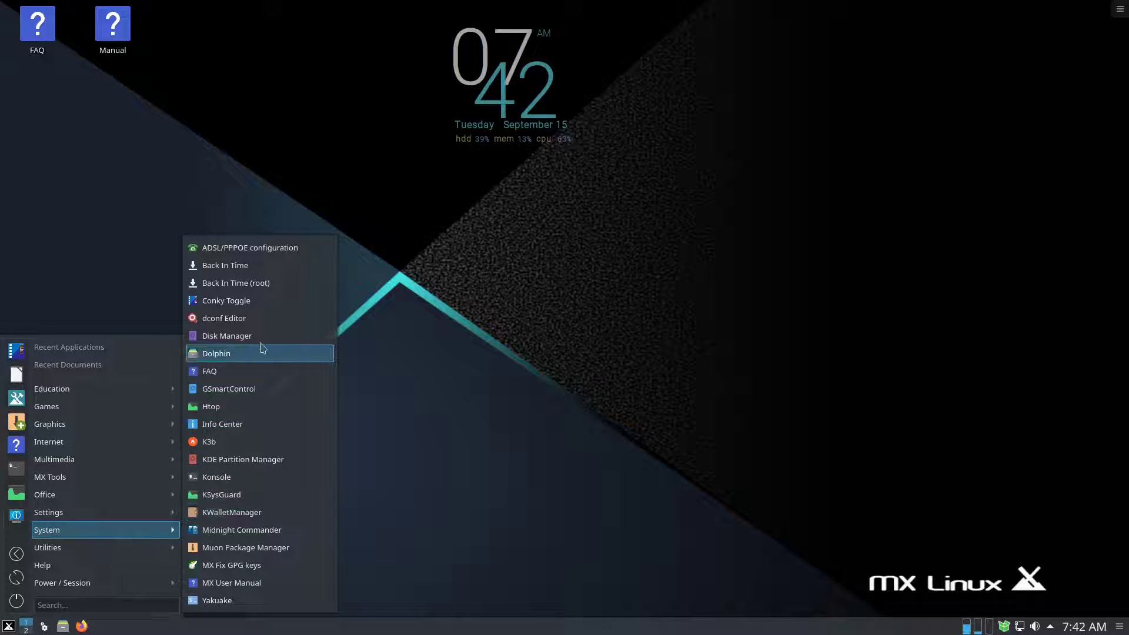
{"action": "left_click", "coordinate": [274, 305]}
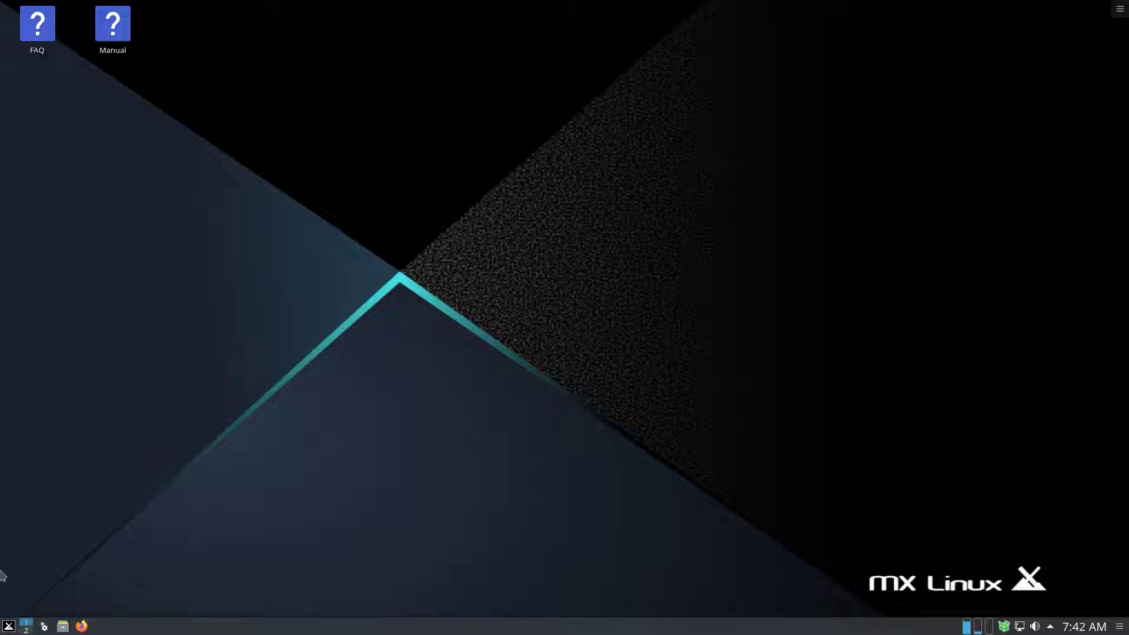
{"action": "left_click", "coordinate": [9, 626]}
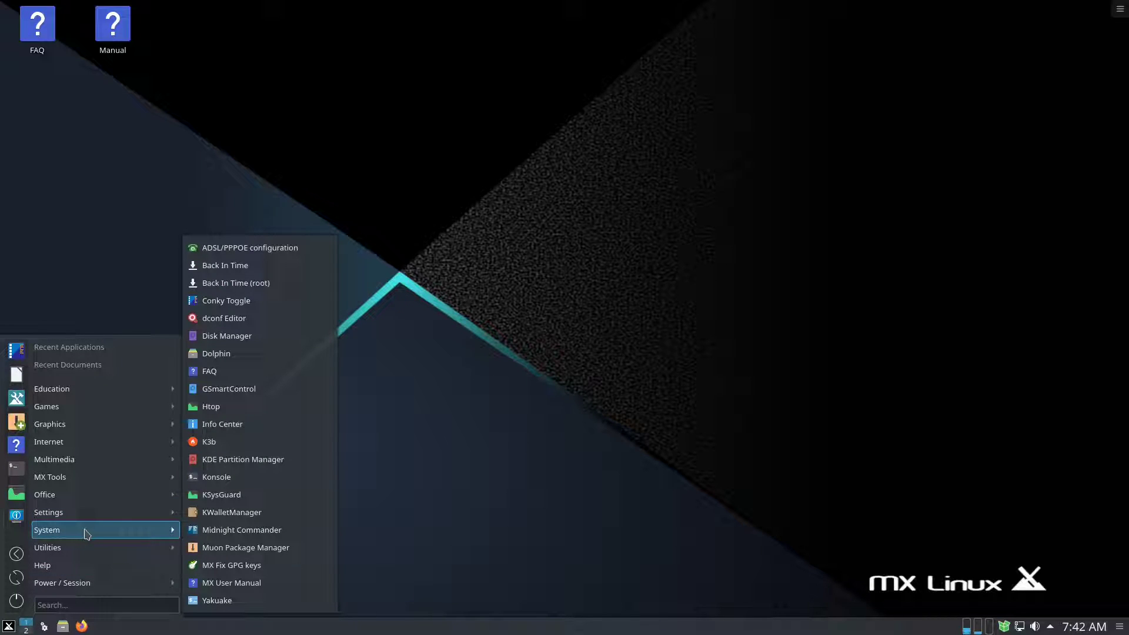
{"action": "left_click", "coordinate": [282, 300]}
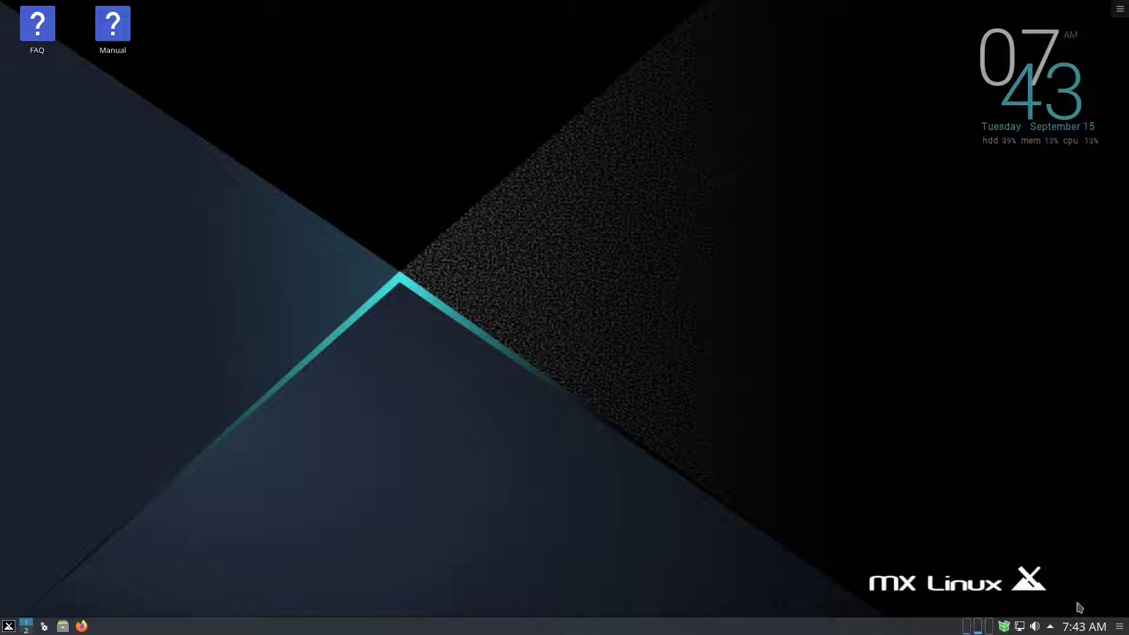
View the clock's calendar, and look through the application categories such as MX Tools, Graphics, Internet and Office.
{"action": "left_click", "coordinate": [1086, 629]}
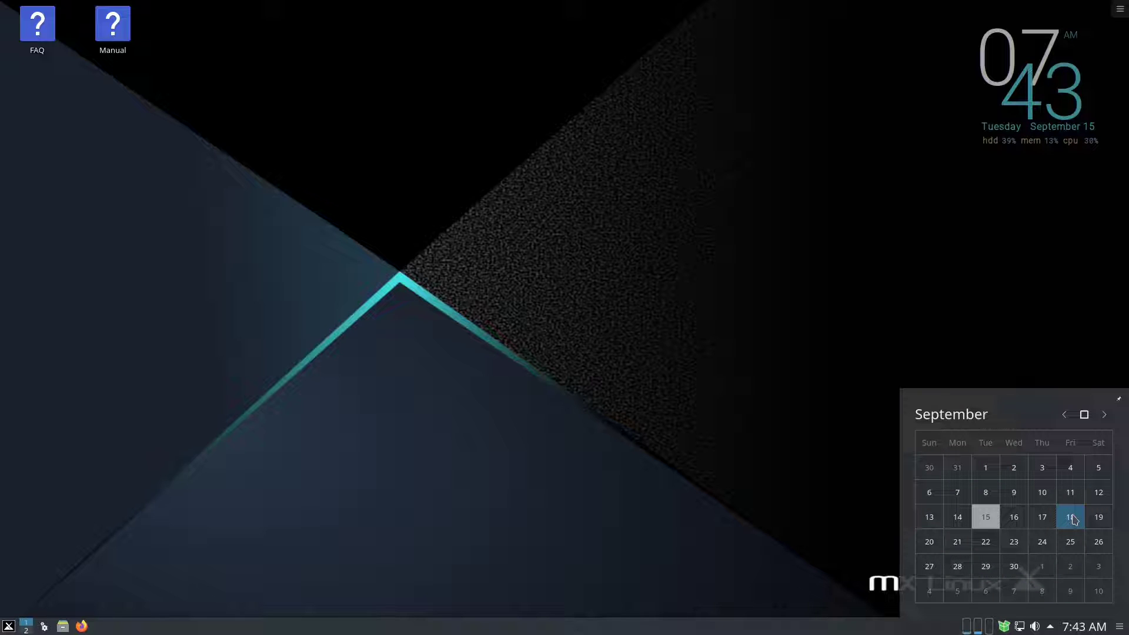
{"action": "left_click", "coordinate": [1092, 628]}
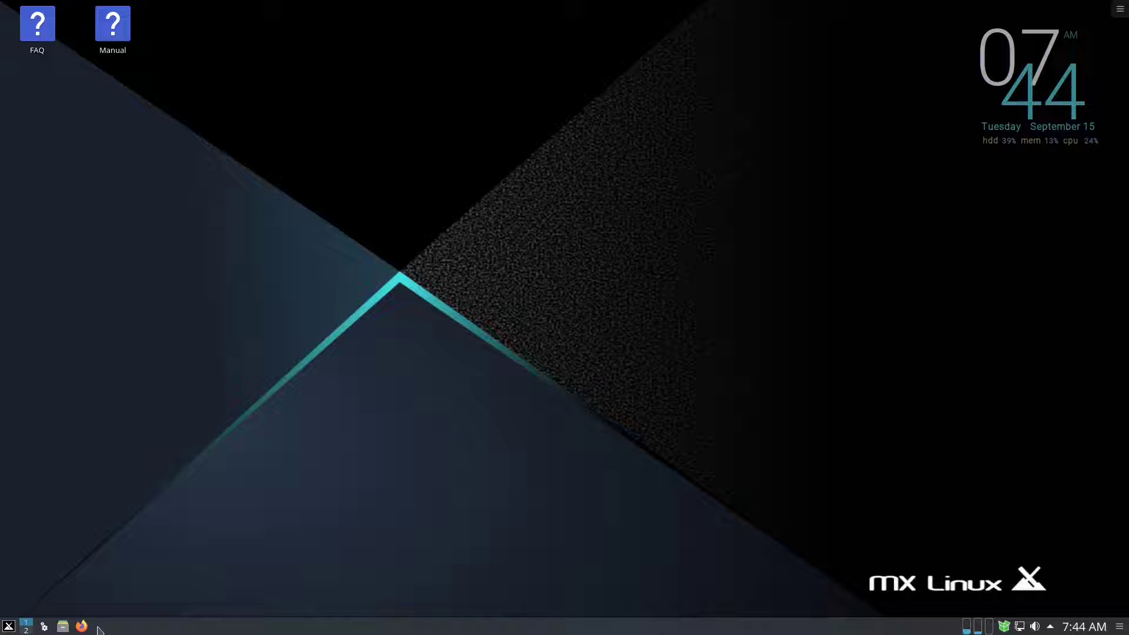
{"action": "left_click", "coordinate": [4, 630]}
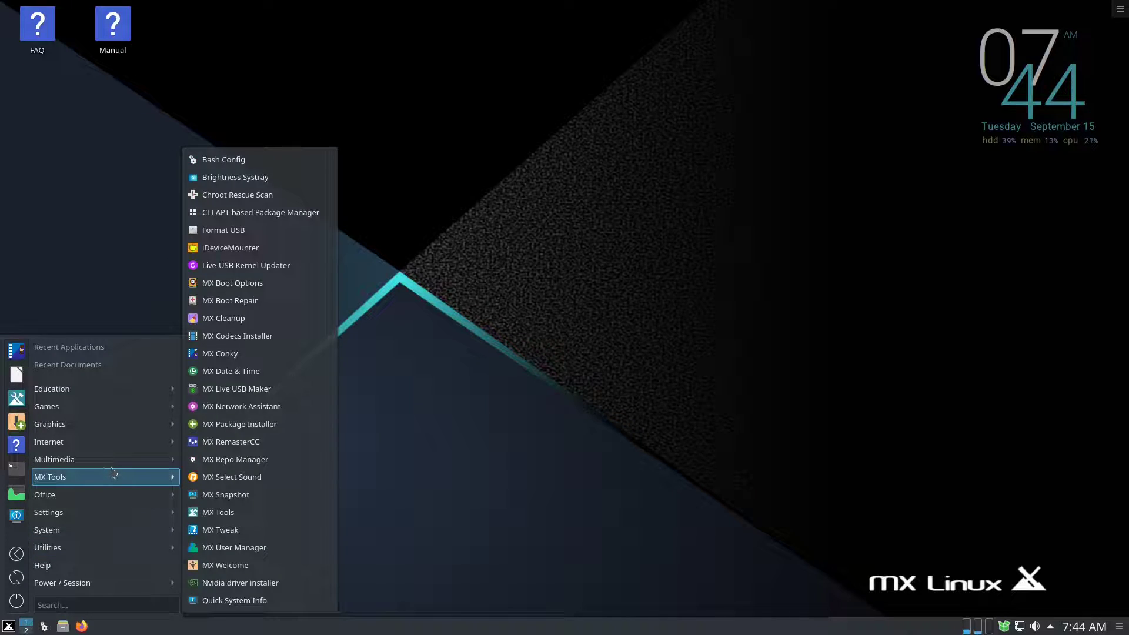
{"action": "mouse_move", "coordinate": [106, 440]}
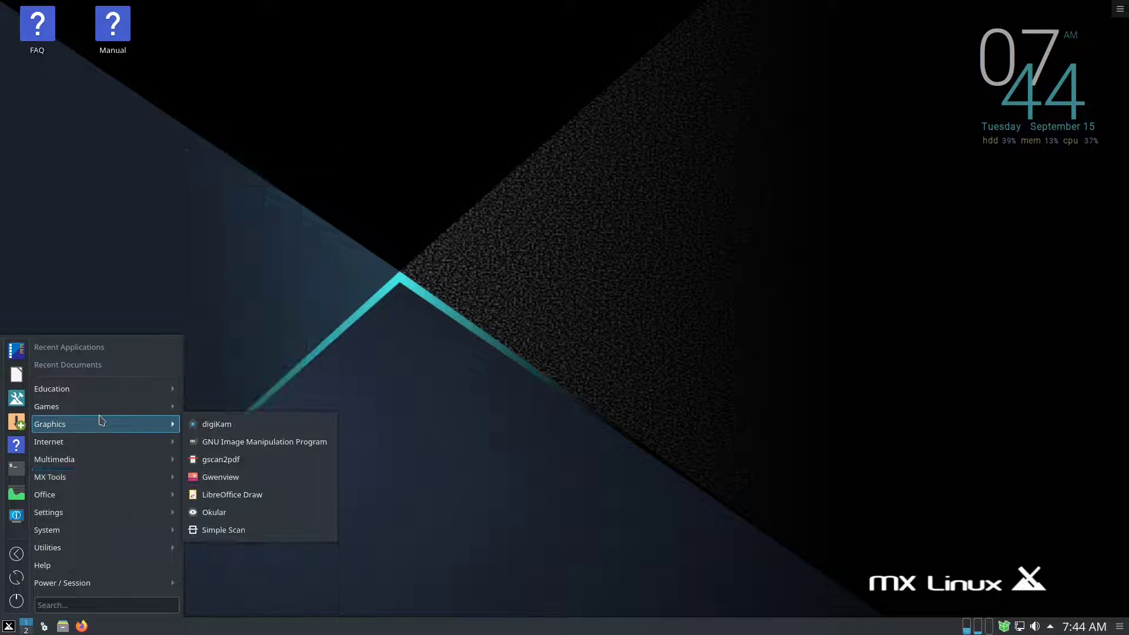
{"action": "mouse_move", "coordinate": [107, 511]}
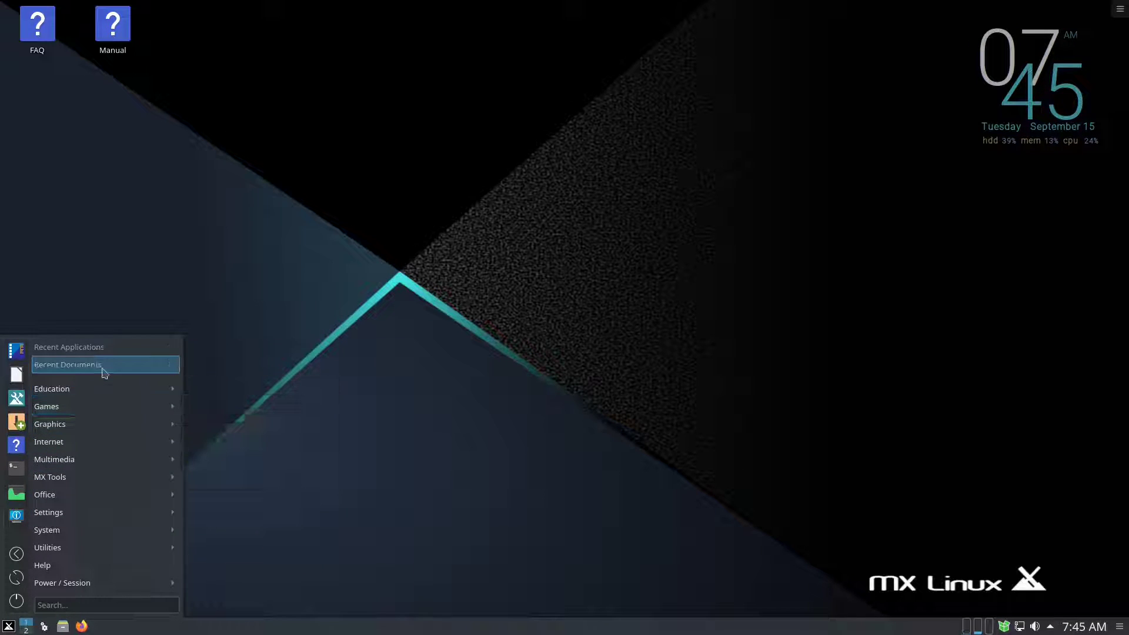
{"action": "mouse_move", "coordinate": [98, 433]}
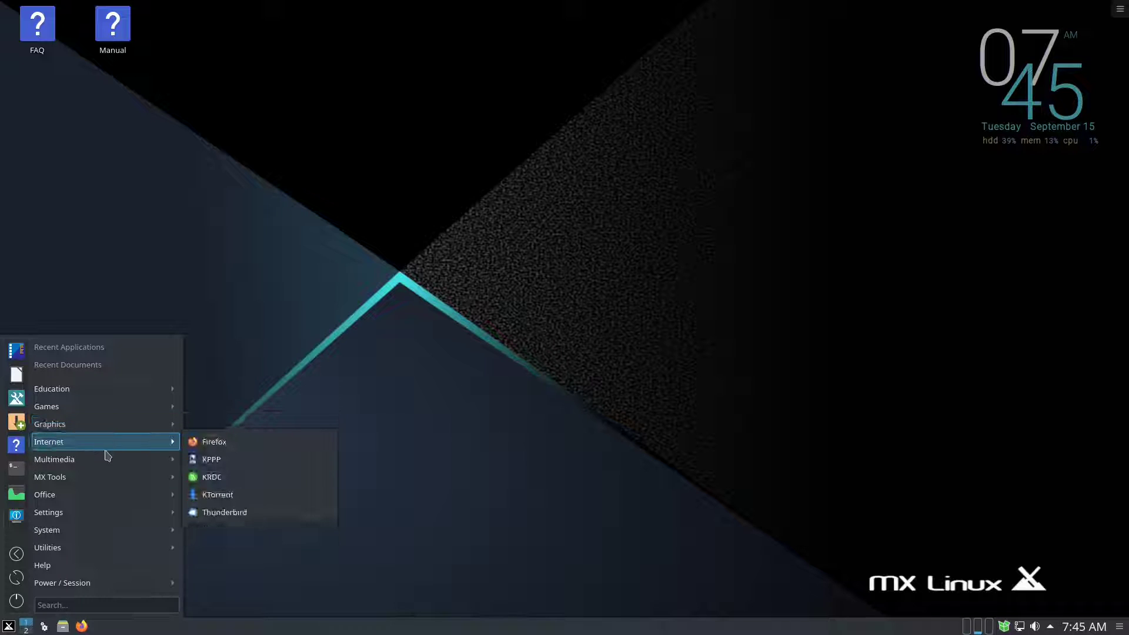
{"action": "mouse_move", "coordinate": [114, 531]}
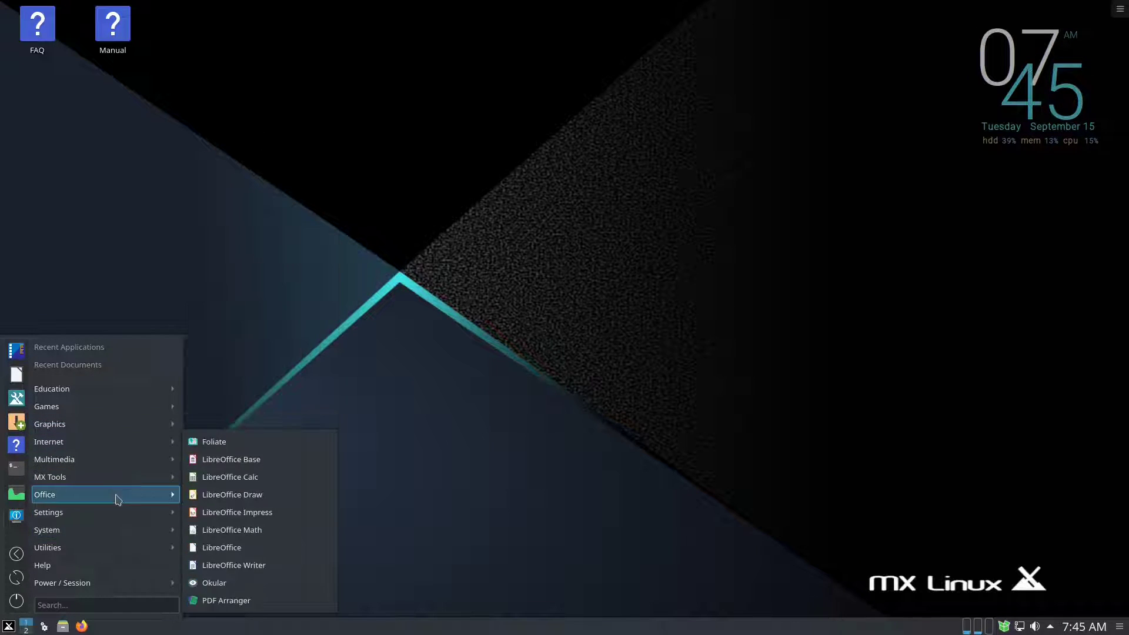
{"action": "mouse_move", "coordinate": [104, 403]}
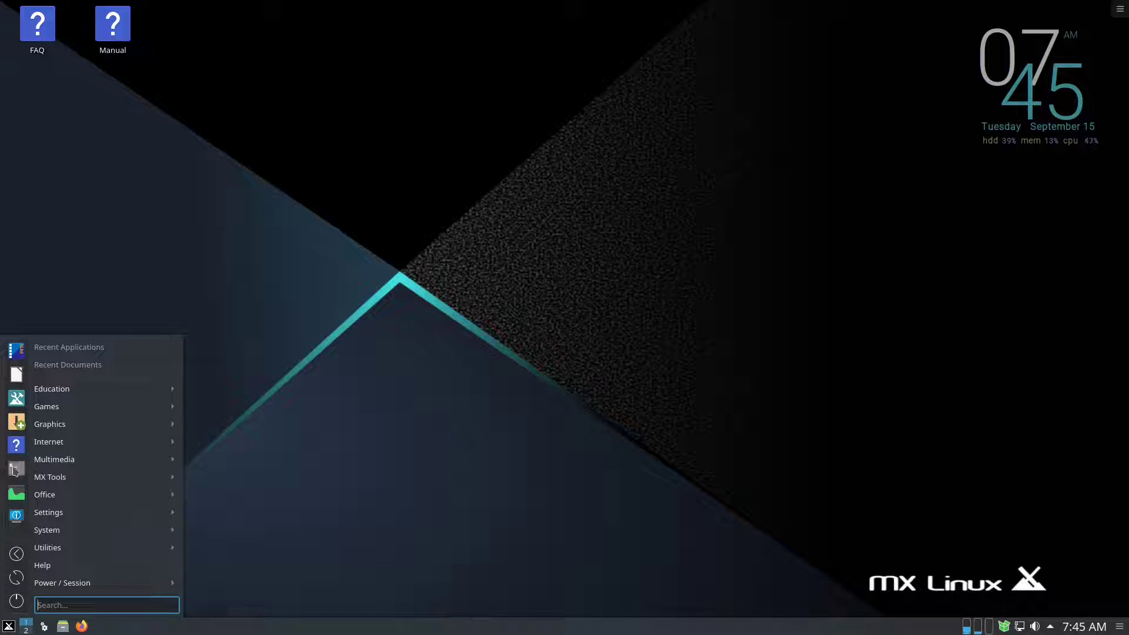
Open a Konsole terminal, move its window away from the screen corner, and run "uname -sr" and "lsb_release -a".
{"action": "left_click", "coordinate": [16, 469]}
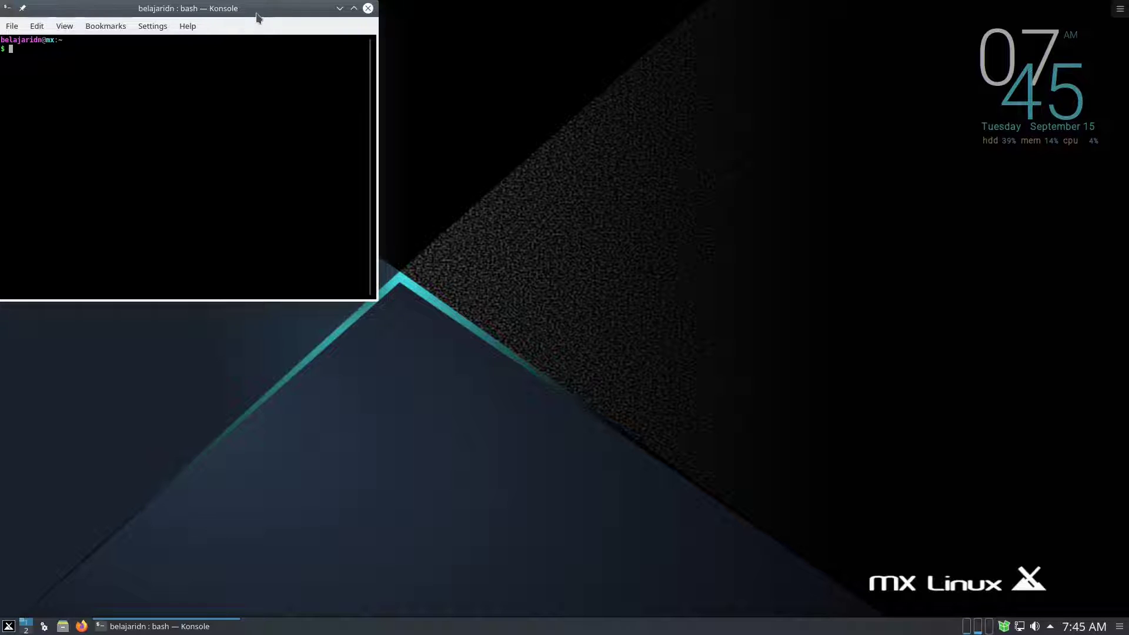
{"action": "left_click_drag", "start_coordinate": [264, 20], "coordinate": [439, 132]}
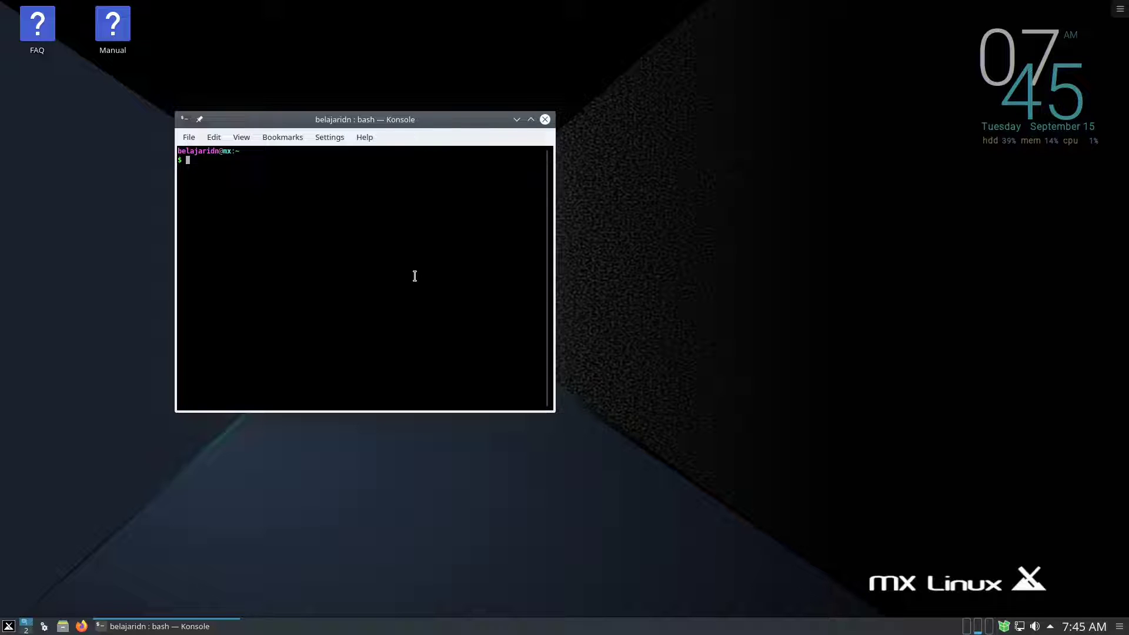
{"action": "type", "text": "uname -sr"}
{"action": "key", "text": "Return"}
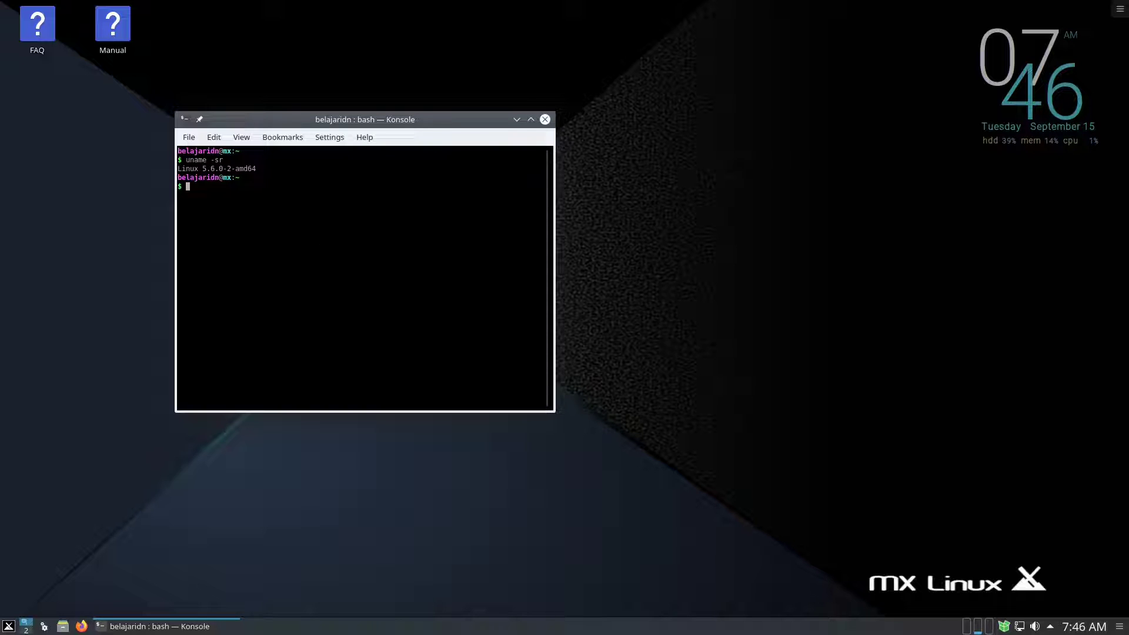
{"action": "type", "text": "sb_re"}
{"action": "key", "text": "Tab"}
{"action": "key", "text": "Return"}
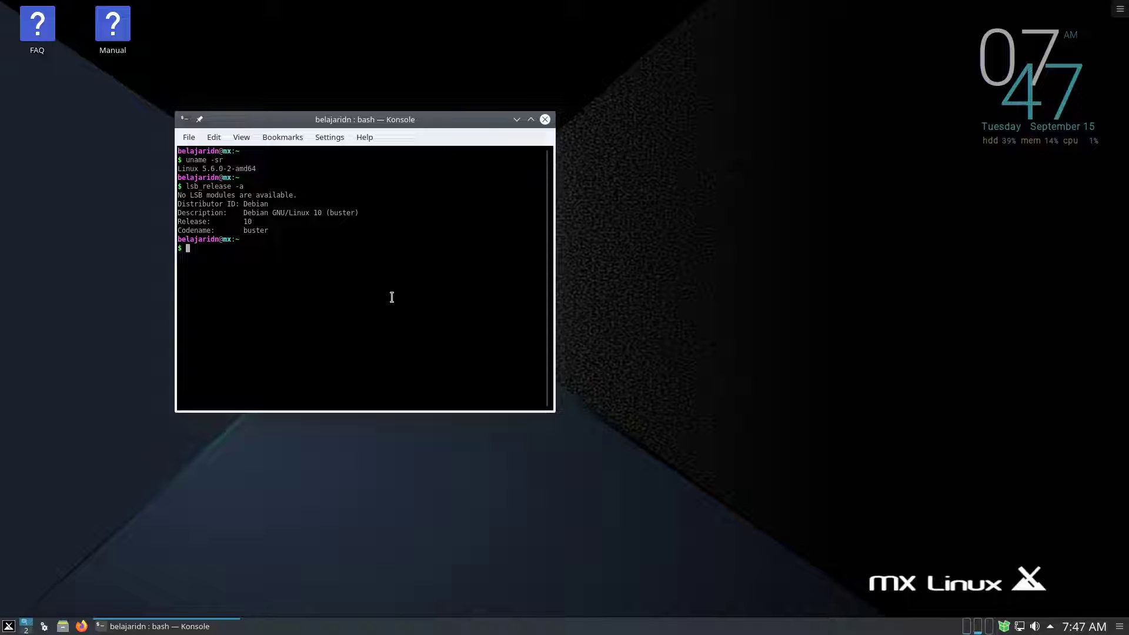
Run htop to examine the system's processes and memory use, and close the Konsole window despite the running process.
{"action": "type", "text": "htop"}
{"action": "key", "text": "Return"}
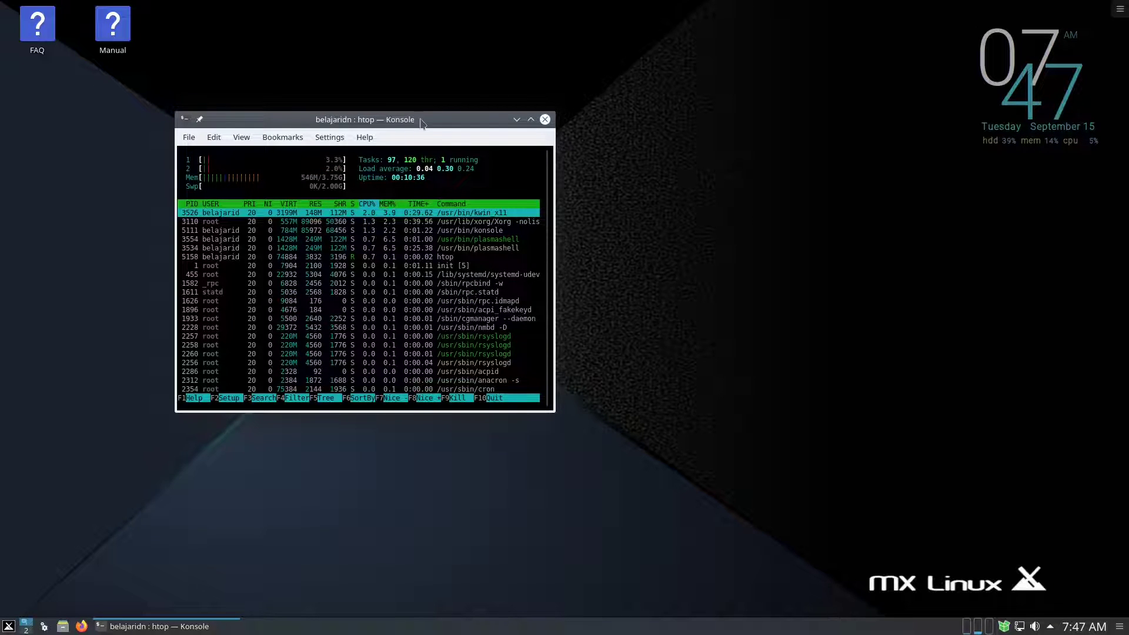
{"action": "left_click_drag", "start_coordinate": [424, 118], "coordinate": [564, 154]}
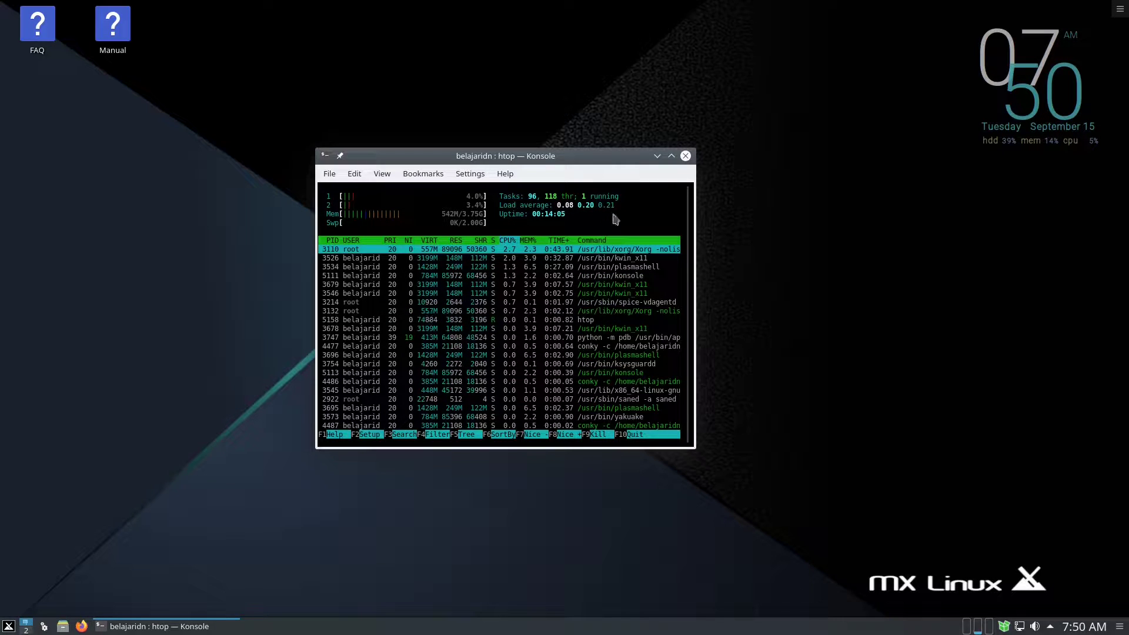
{"action": "left_click", "coordinate": [685, 155]}
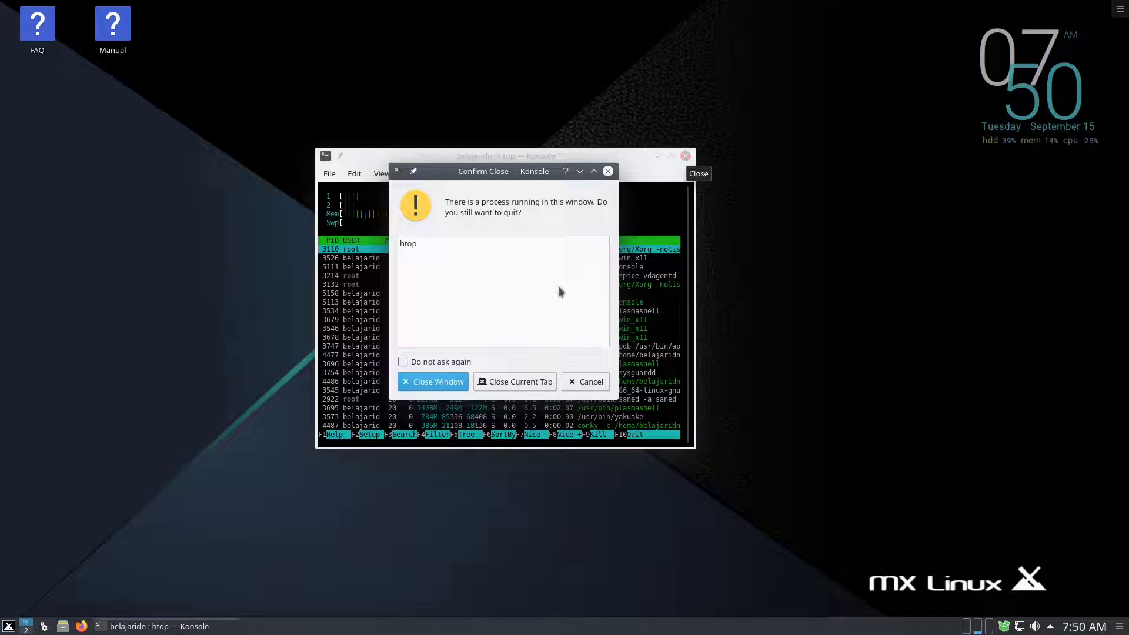
{"action": "left_click", "coordinate": [443, 385]}
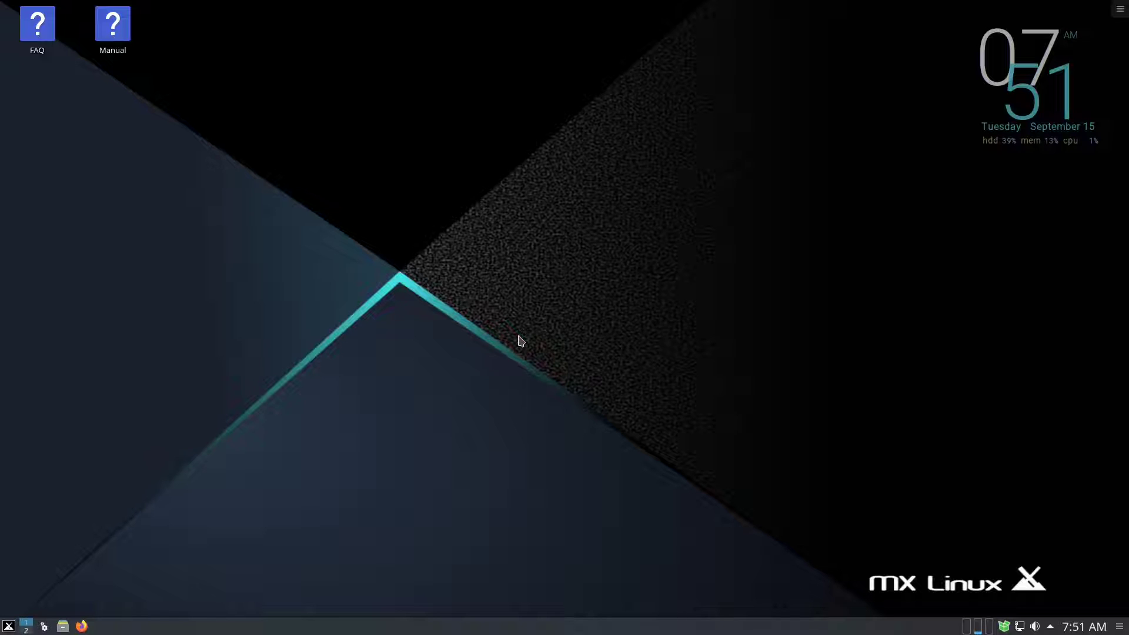
{"action": "left_click", "coordinate": [9, 626]}
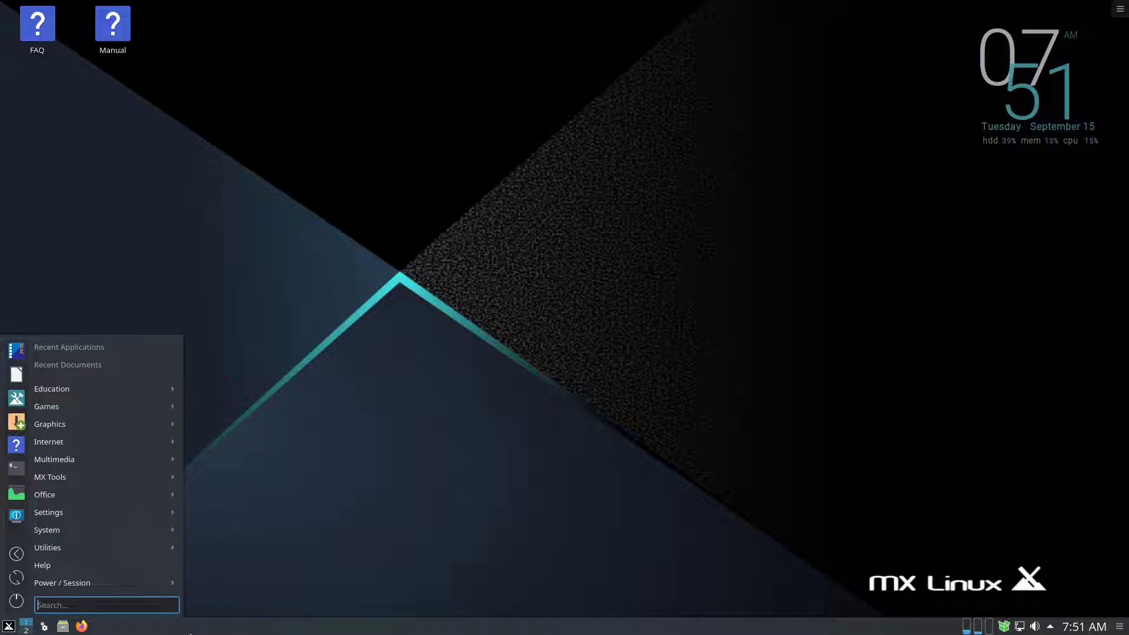
{"action": "left_click", "coordinate": [341, 515]}
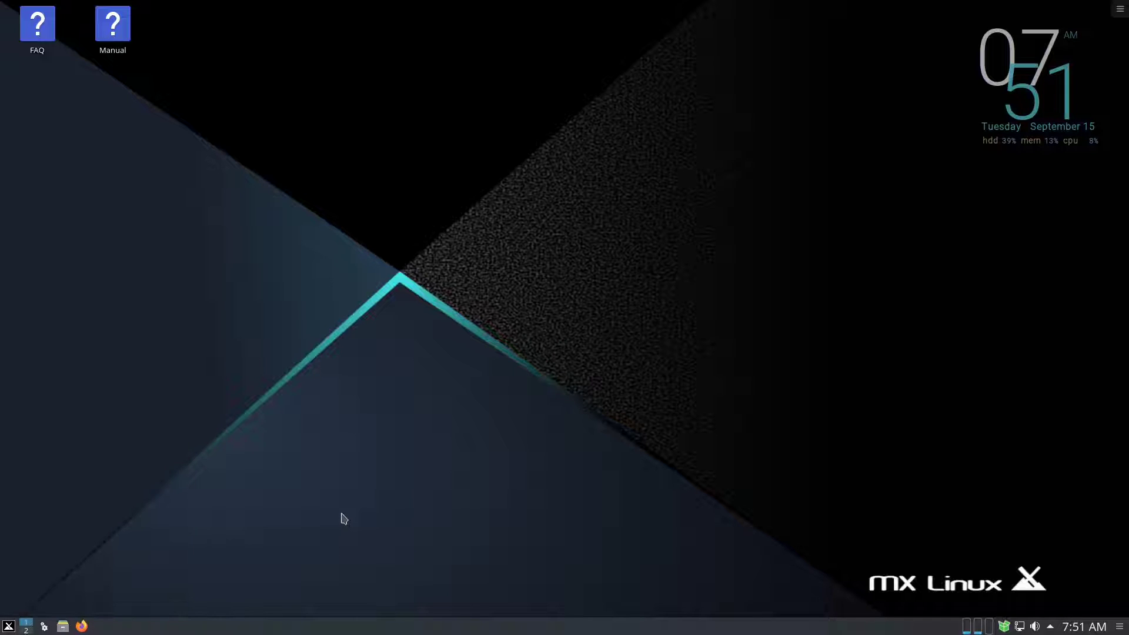
Open Firefox, maximize its window and go to the MX Linux site's home page.
{"action": "left_click", "coordinate": [82, 626]}
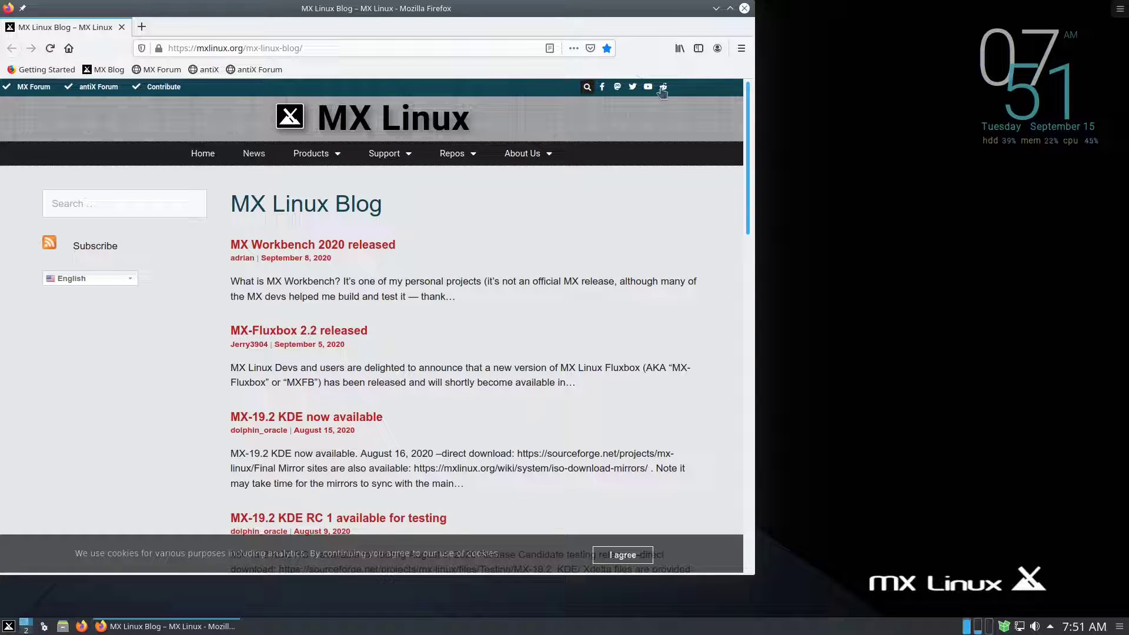
{"action": "left_click", "coordinate": [732, 9]}
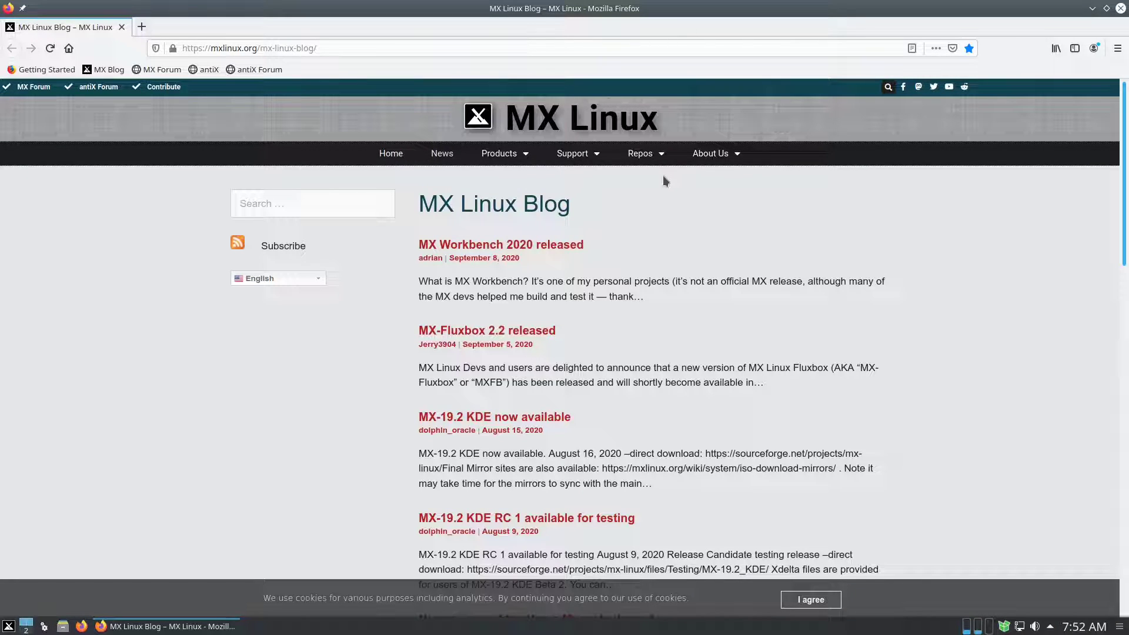
{"action": "left_click", "coordinate": [389, 157]}
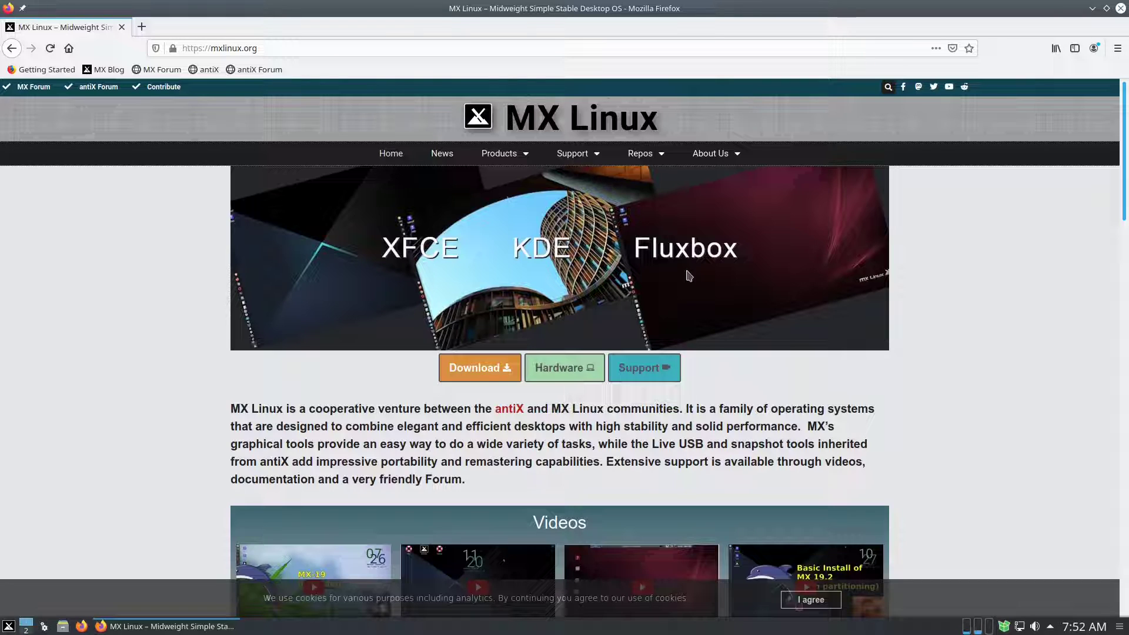
Open youtube.com/IndonesiaBelajarKomputer in a new browser tab and look through the channel's uploads and playlists.
{"action": "left_click", "coordinate": [142, 28]}
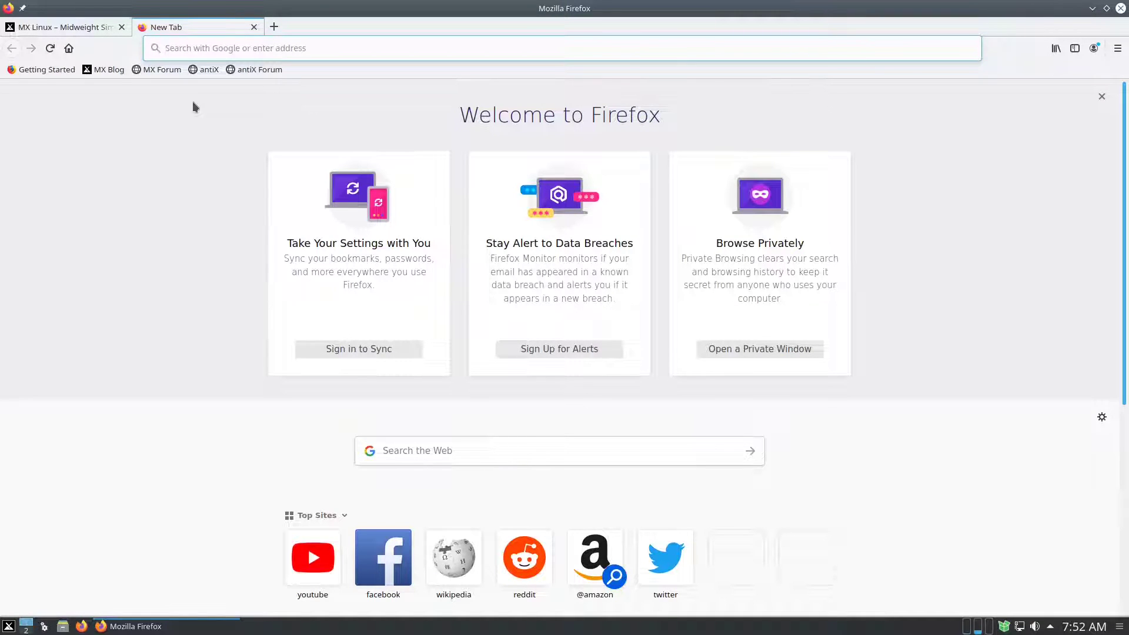
{"action": "type", "text": "yout"}
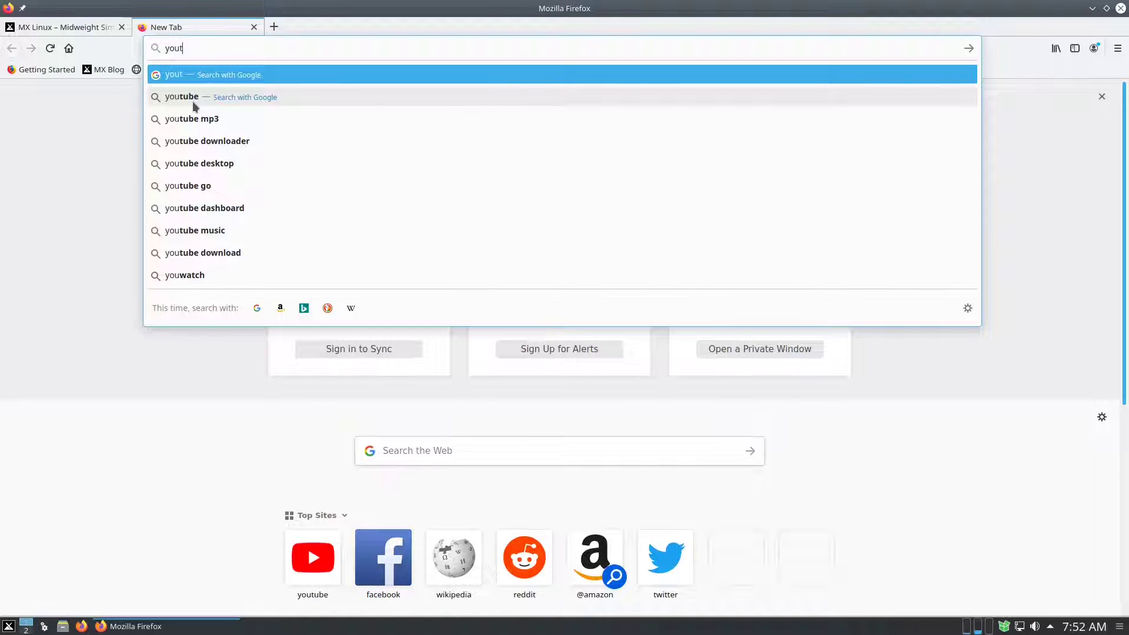
{"action": "type", "text": "ube.com"}
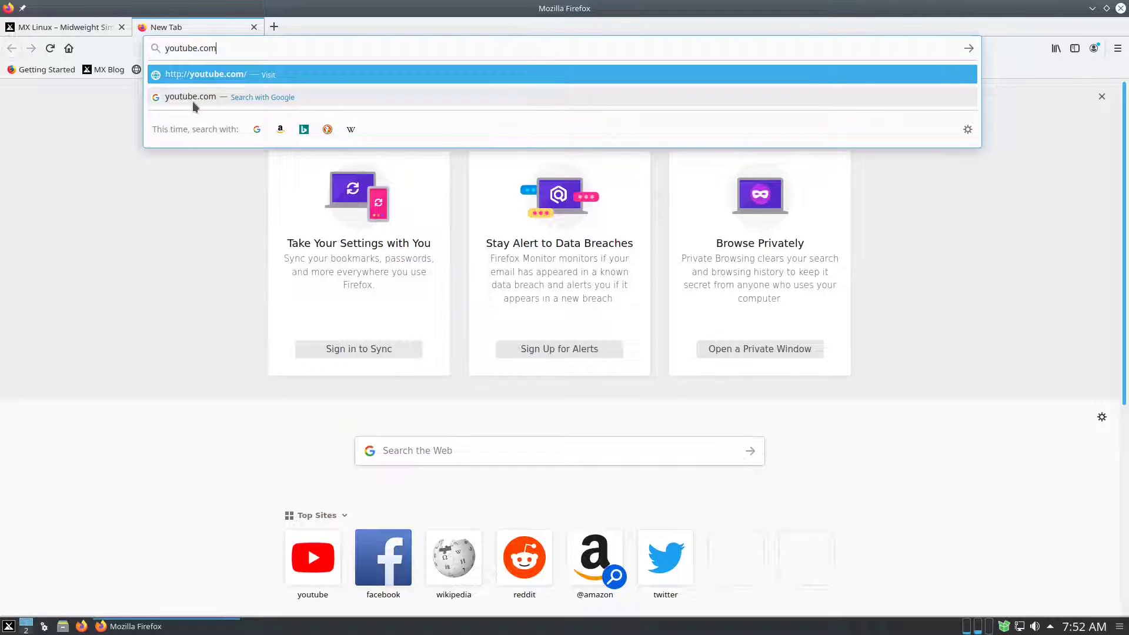
{"action": "type", "text": "/Ind"}
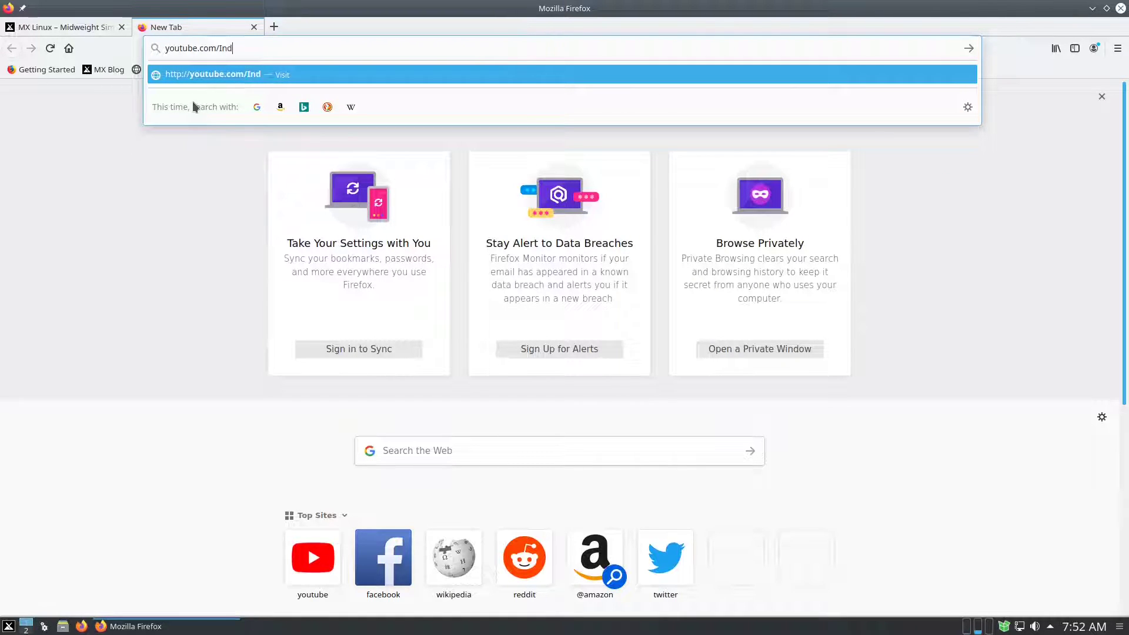
{"action": "type", "text": "onesiaBelajarKomputer"}
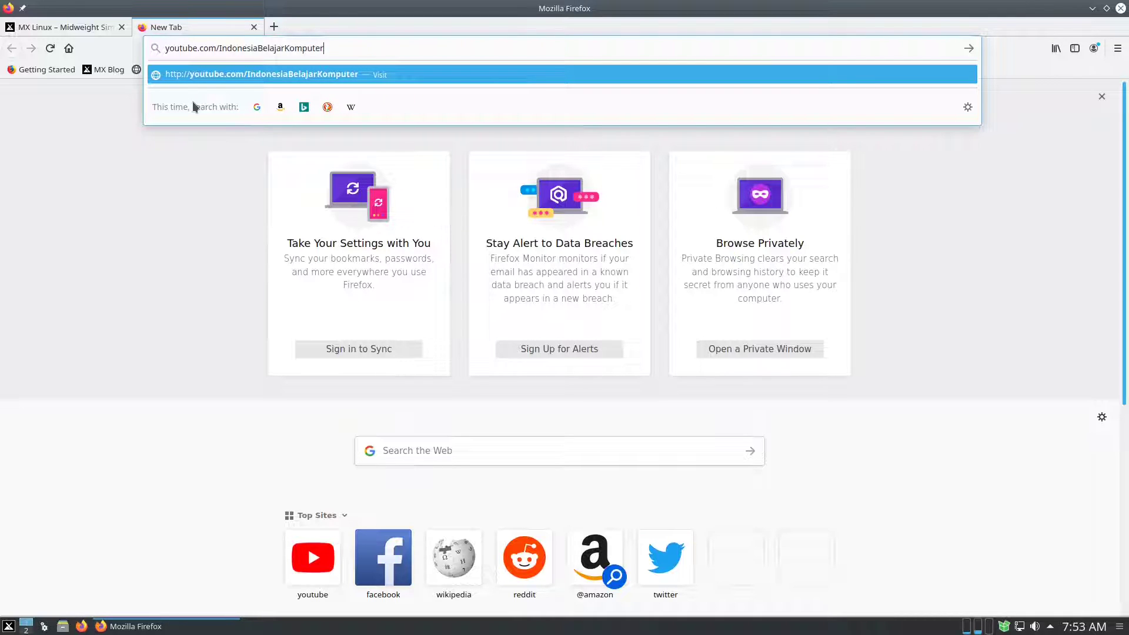
{"action": "key", "text": "Return"}
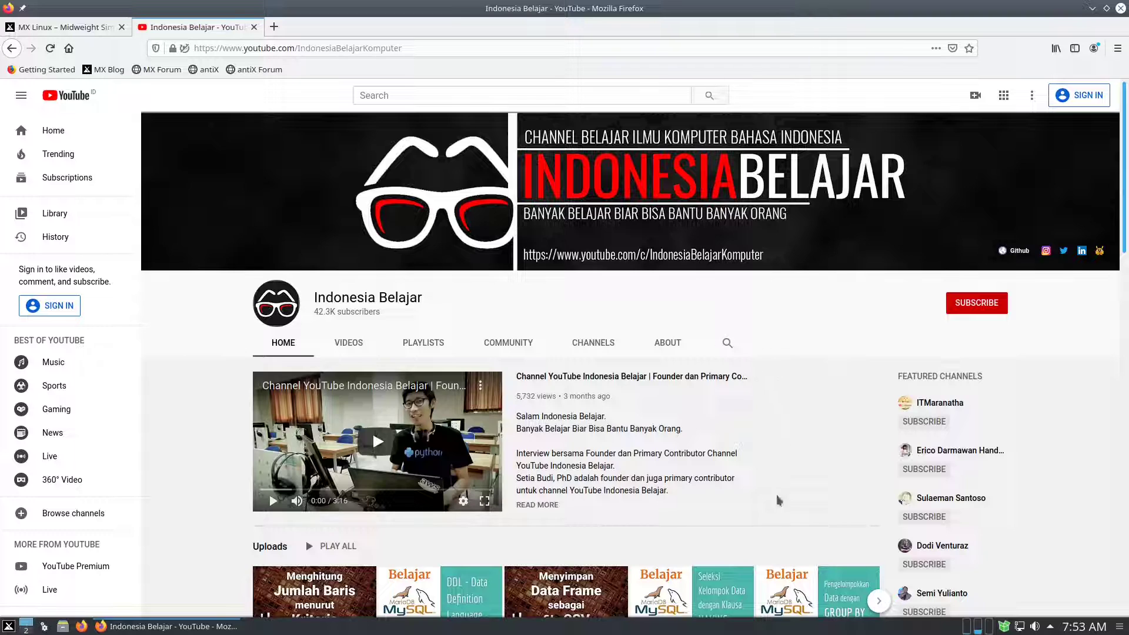
{"action": "scroll", "coordinate": [788, 497], "scroll_direction": "down", "scroll_amount": 3}
{"action": "scroll", "coordinate": [789, 500], "scroll_direction": "down", "scroll_amount": 3}
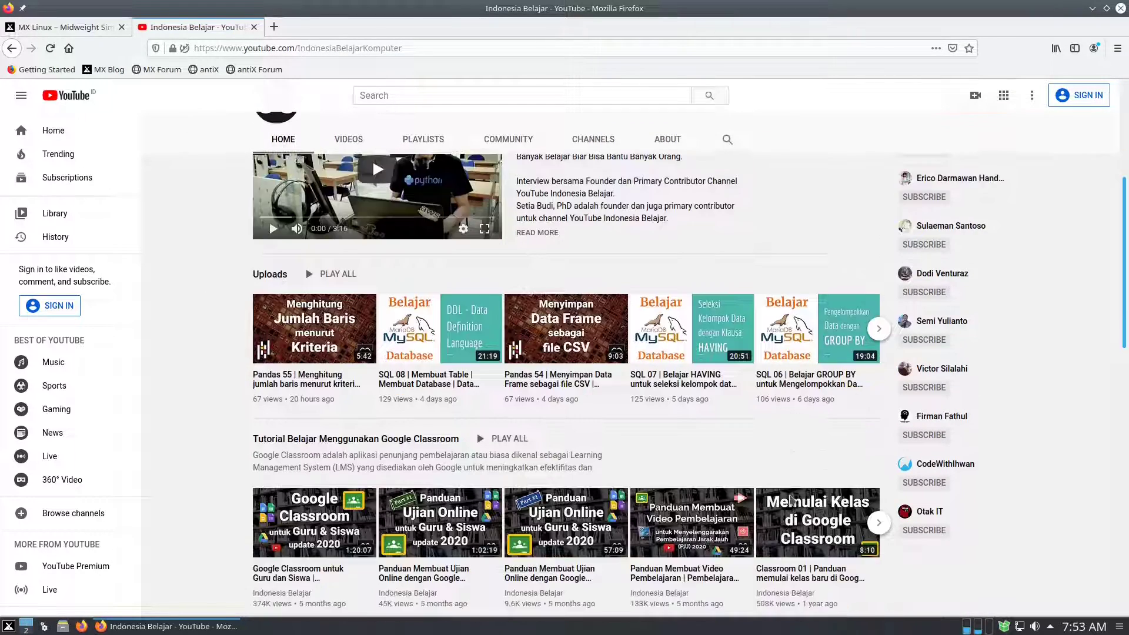
Return to the top of the channel page and quit Firefox, closing both open tabs.
{"action": "scroll", "coordinate": [790, 499], "scroll_direction": "up", "scroll_amount": 6}
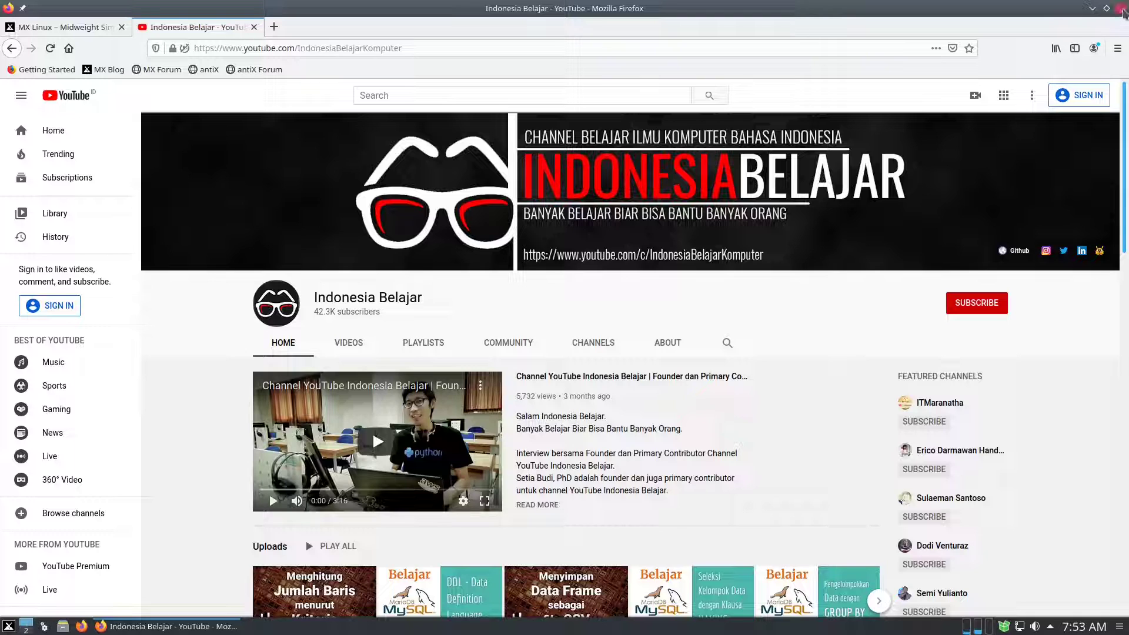
{"action": "left_click", "coordinate": [1121, 9]}
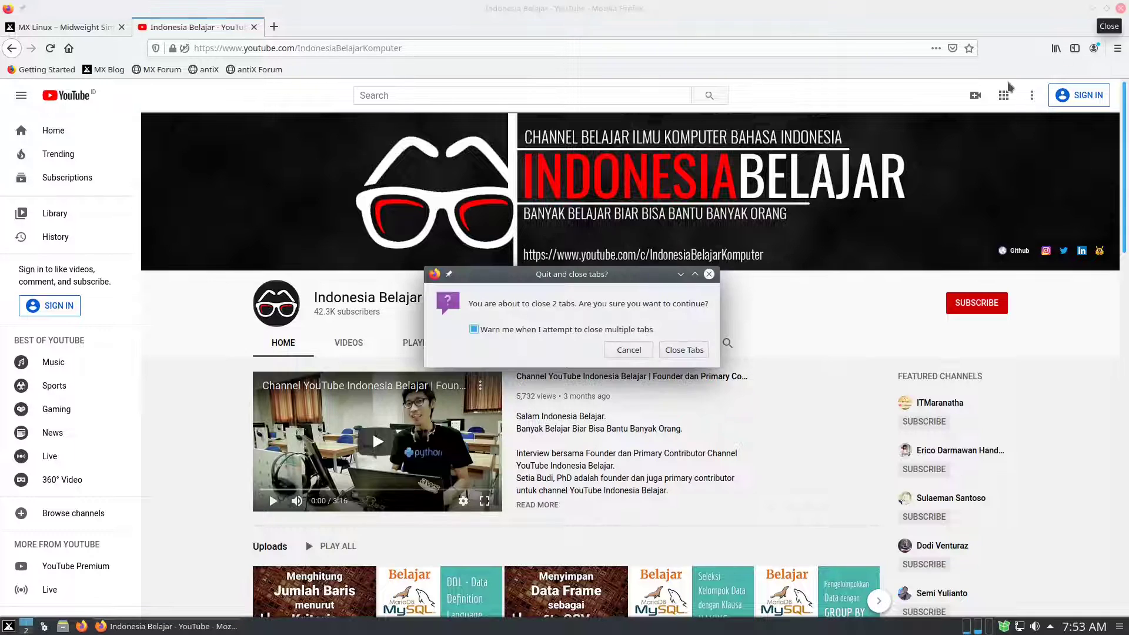
{"action": "left_click", "coordinate": [679, 350]}
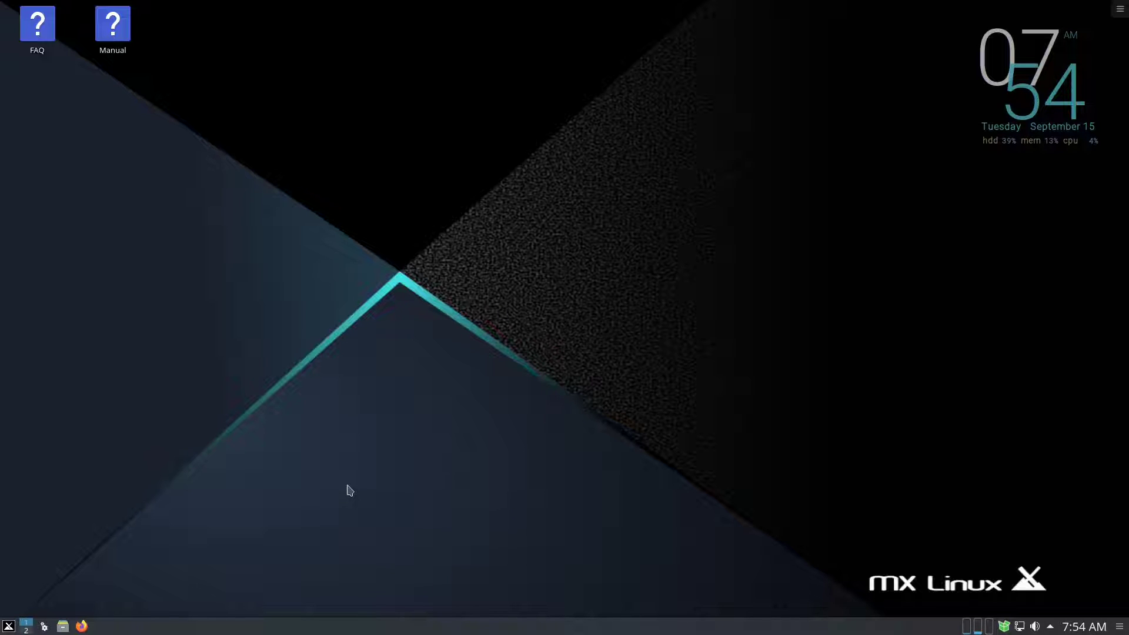
Open the Dolphin file manager, move its window away from the screen corner and maximize it.
{"action": "left_click", "coordinate": [63, 626]}
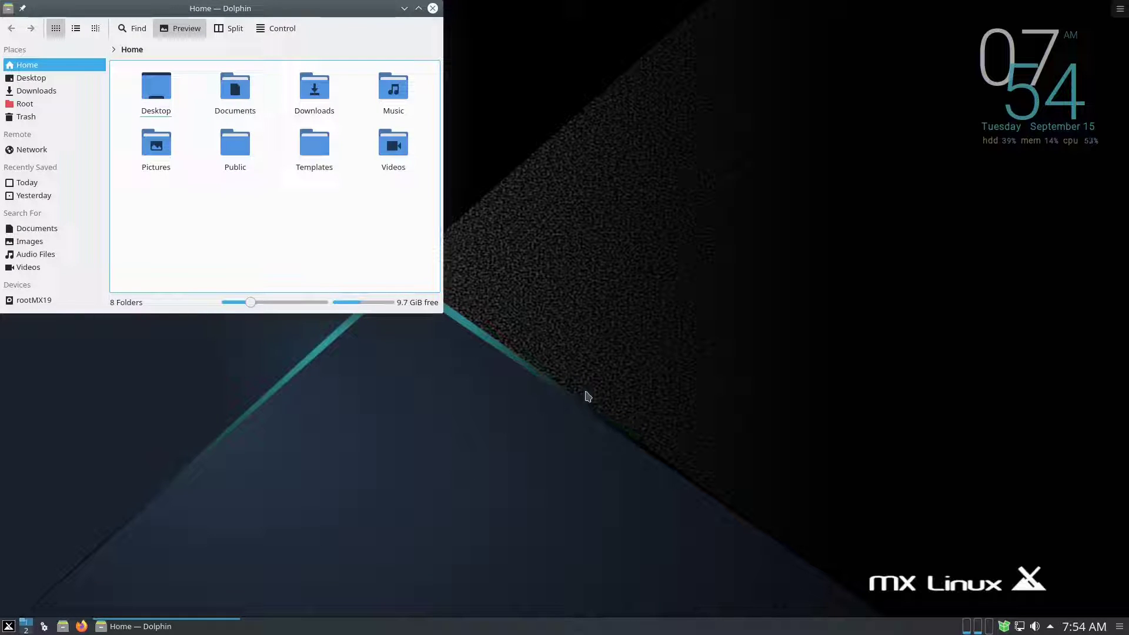
{"action": "left_click_drag", "start_coordinate": [363, 13], "coordinate": [828, 134]}
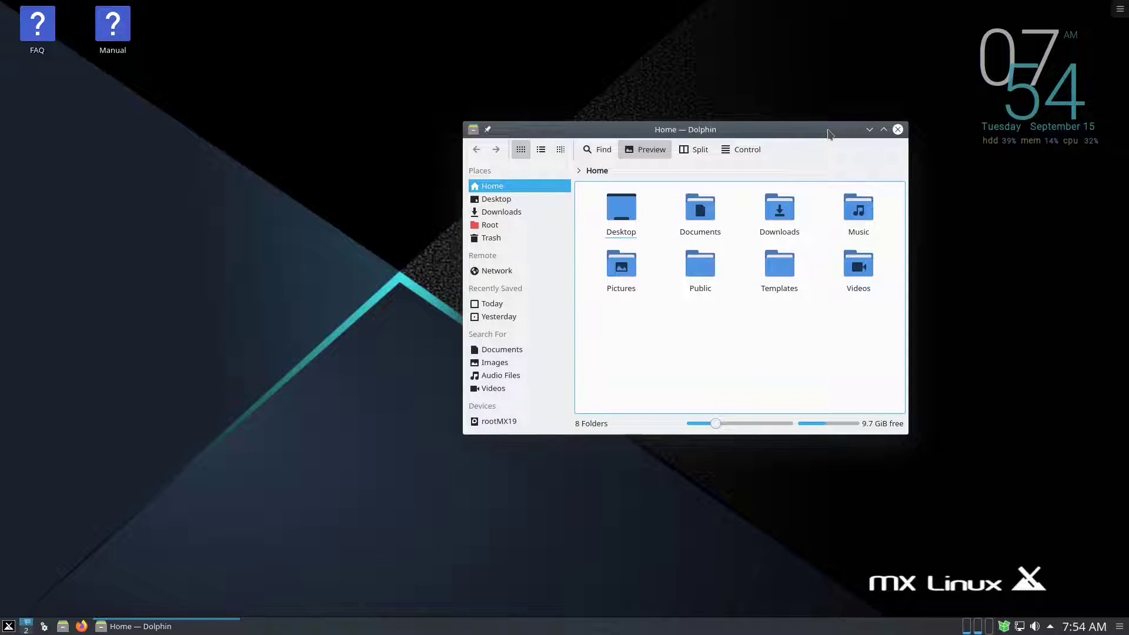
{"action": "left_click", "coordinate": [883, 129]}
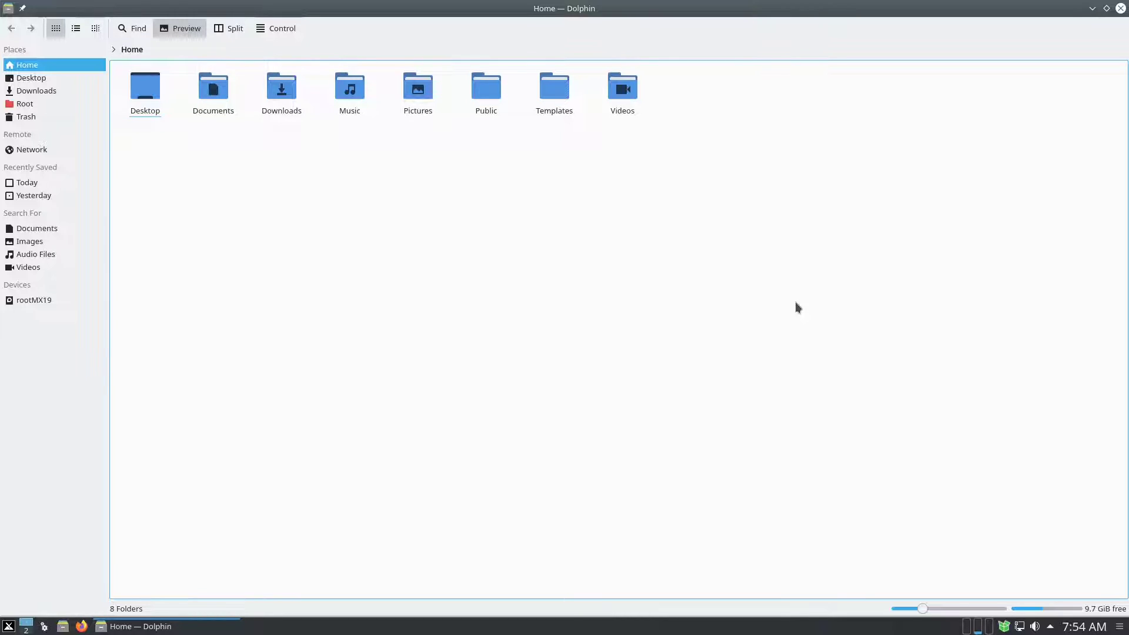
View the Downloads, Trash and Home locations in Dolphin and close the file manager.
{"action": "left_click", "coordinate": [34, 90]}
{"action": "left_click", "coordinate": [41, 117]}
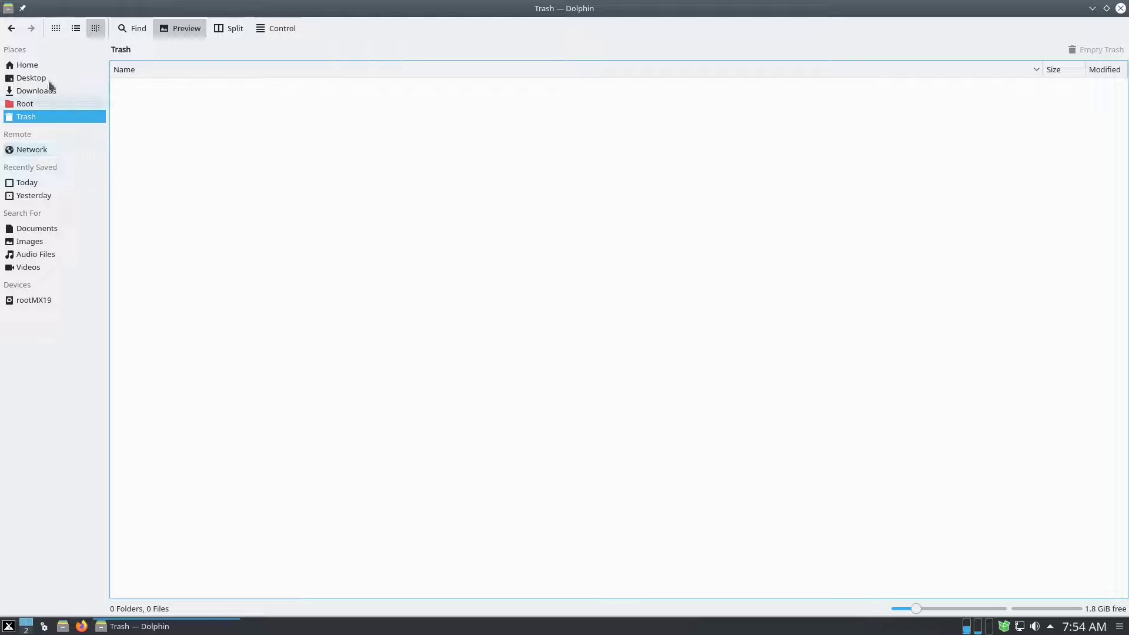
{"action": "left_click", "coordinate": [34, 65]}
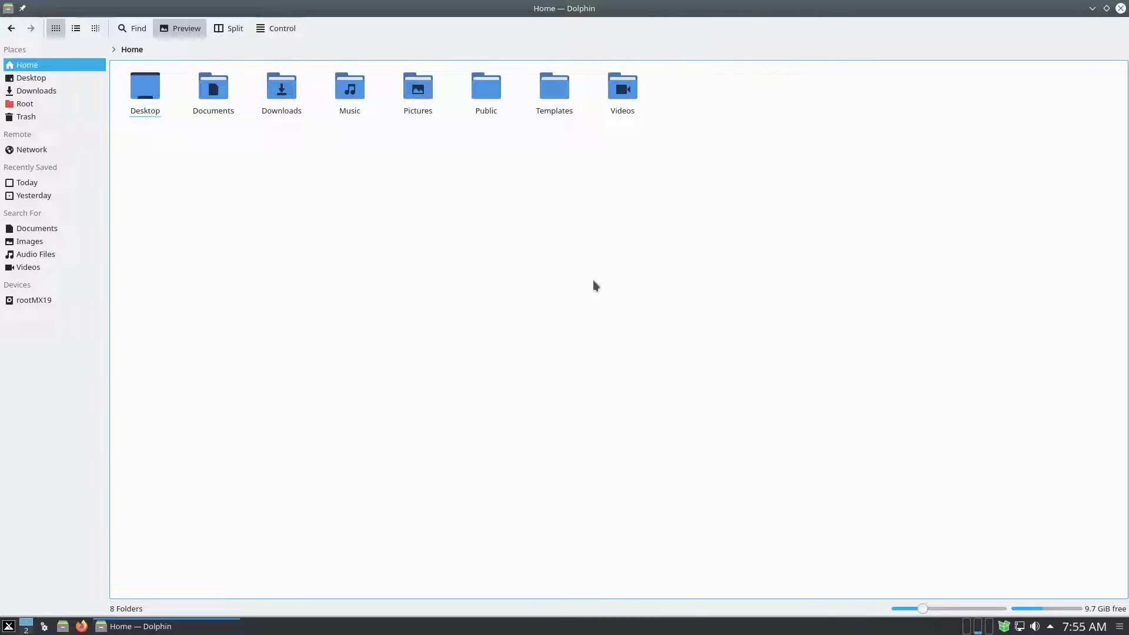
{"action": "left_click", "coordinate": [1119, 8]}
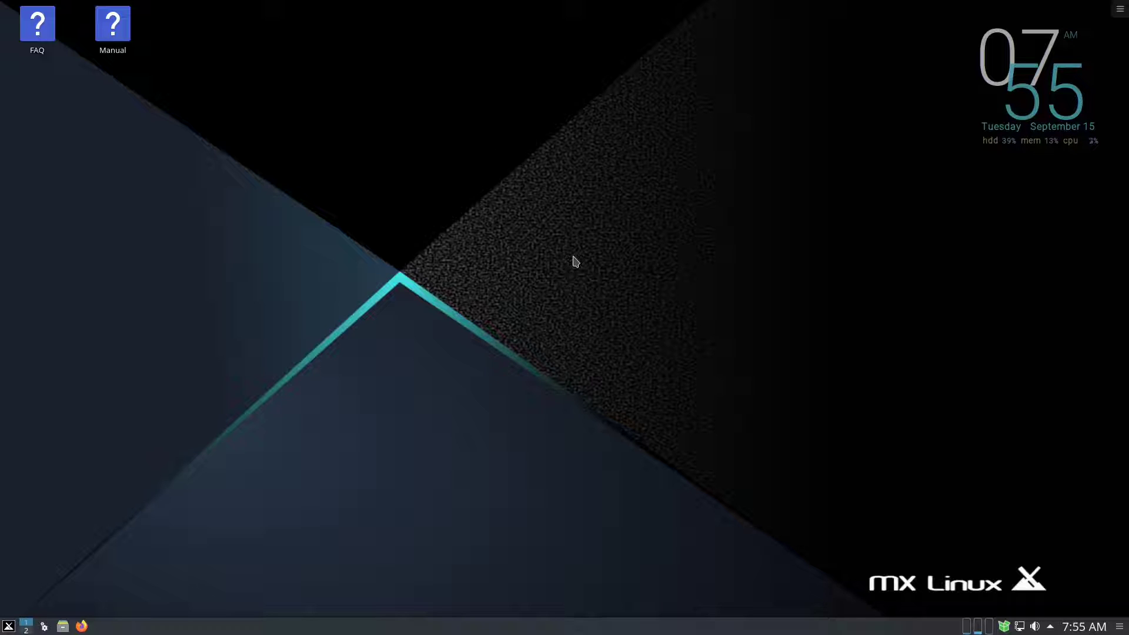
Look through the installed application categories, including the MX Tools entries, and dismiss the launcher.
{"action": "left_click", "coordinate": [7, 626]}
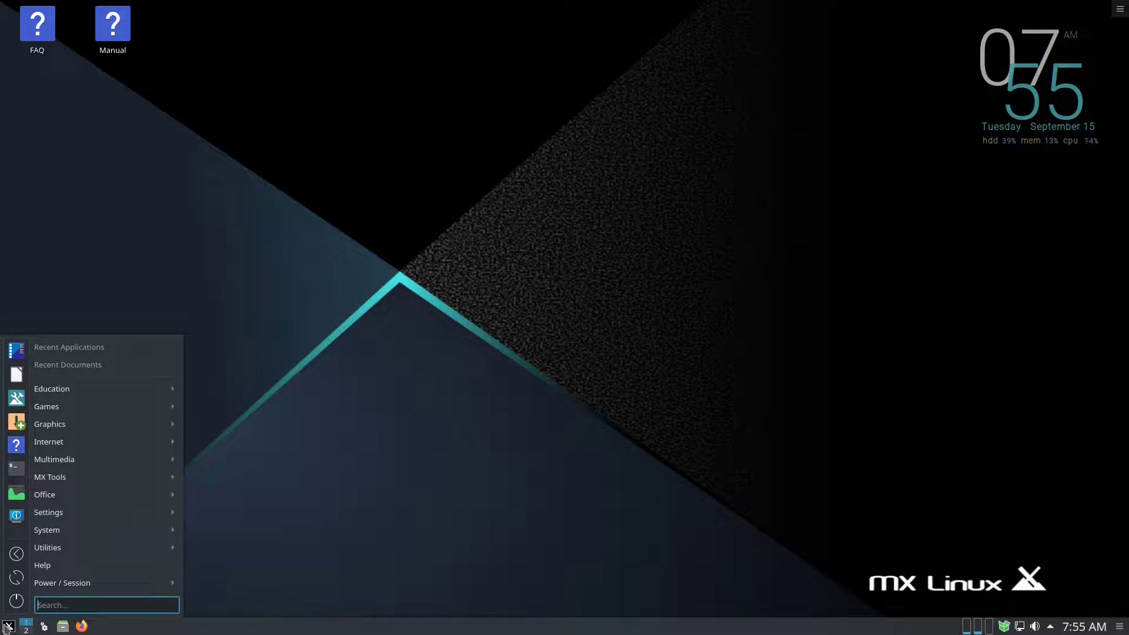
{"action": "mouse_move", "coordinate": [75, 479]}
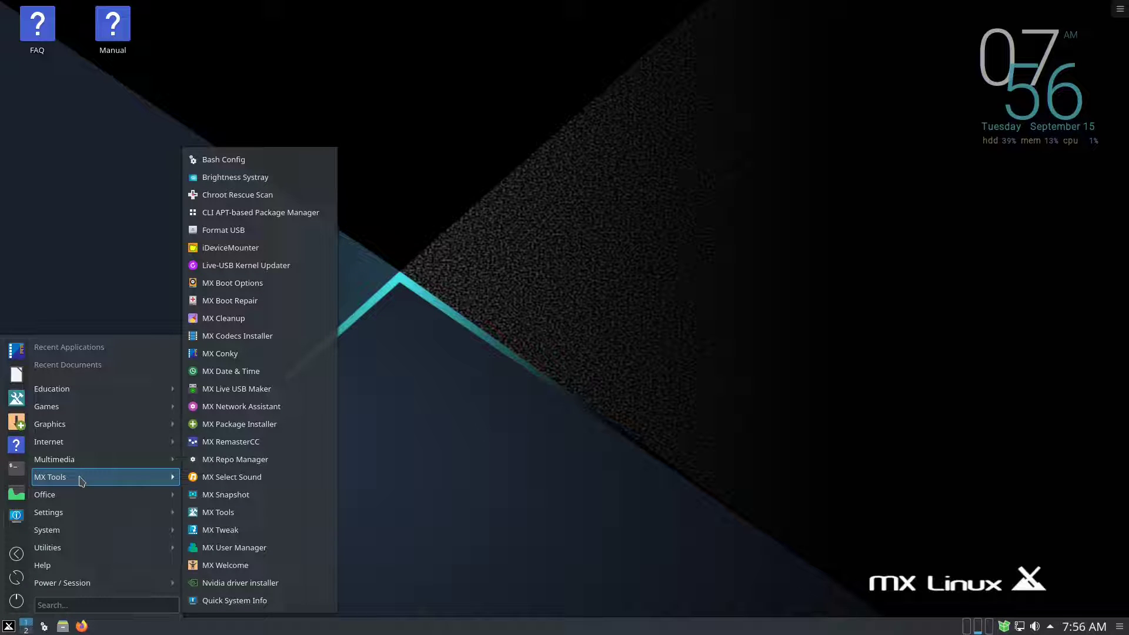
{"action": "left_click", "coordinate": [486, 559]}
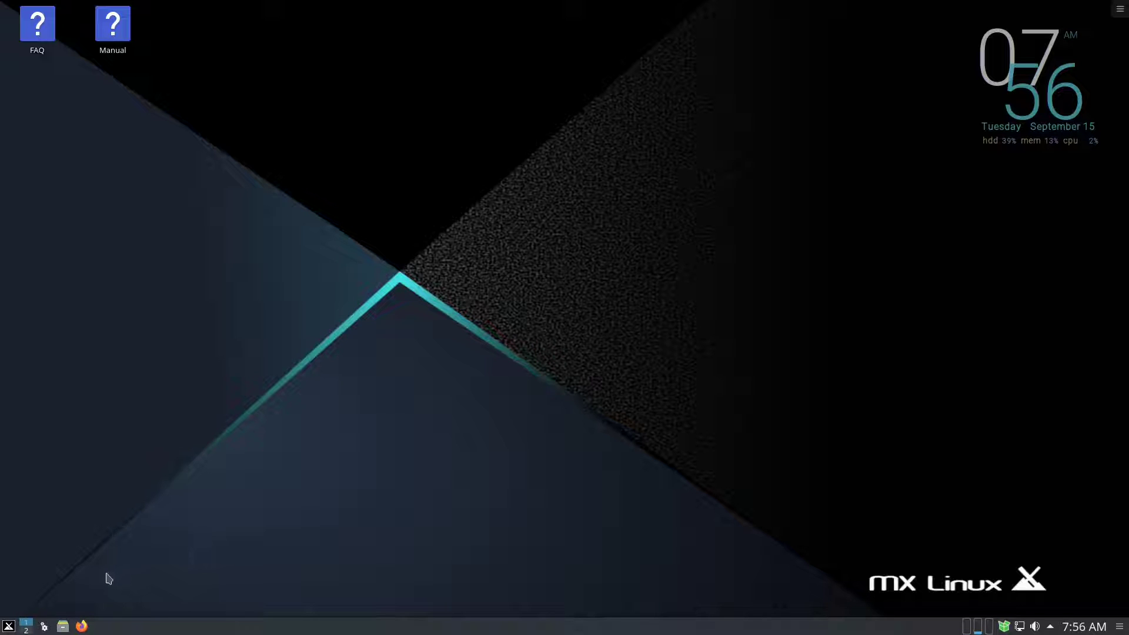
Open System Settings maximized and apply the Breeze Dark look and feel with the desktop layout from the theme.
{"action": "left_click", "coordinate": [47, 627]}
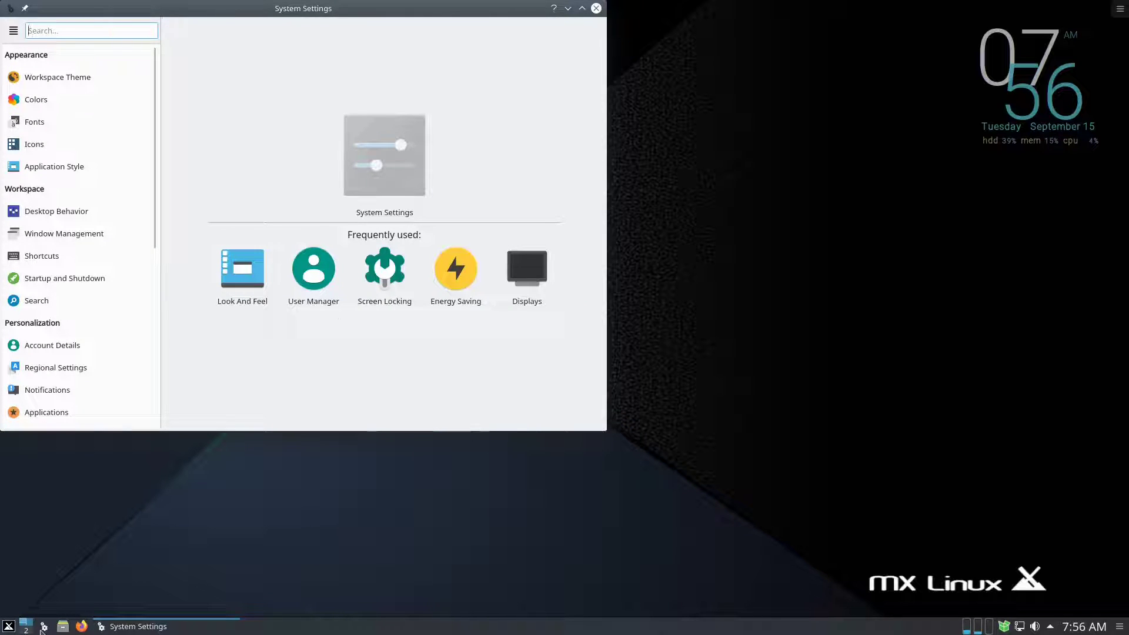
{"action": "left_click", "coordinate": [582, 8]}
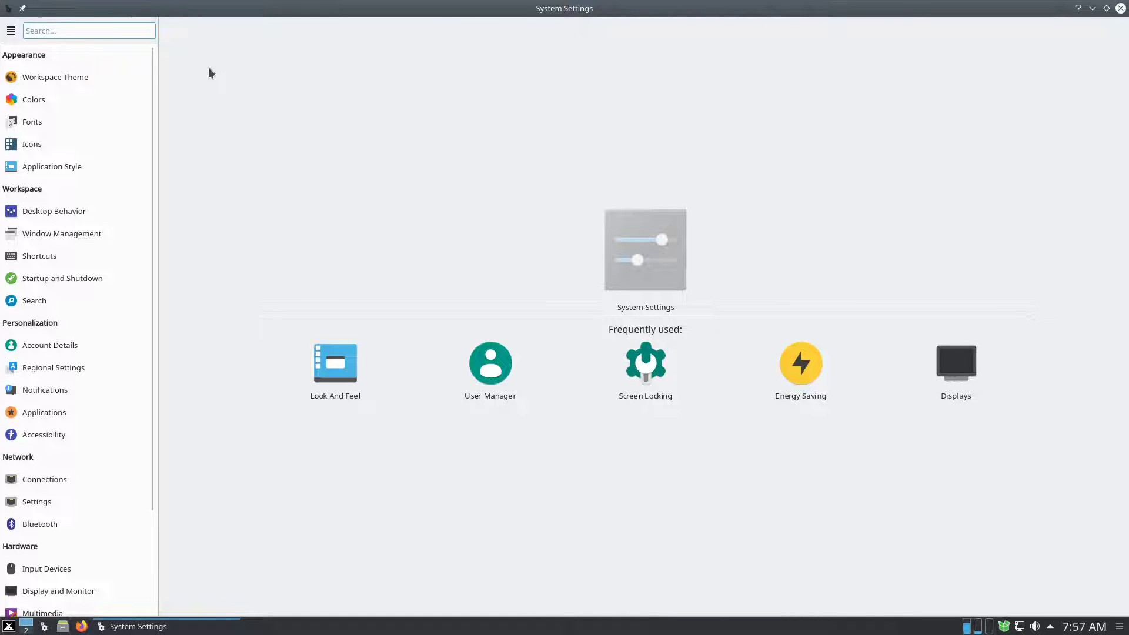
{"action": "left_click", "coordinate": [94, 80]}
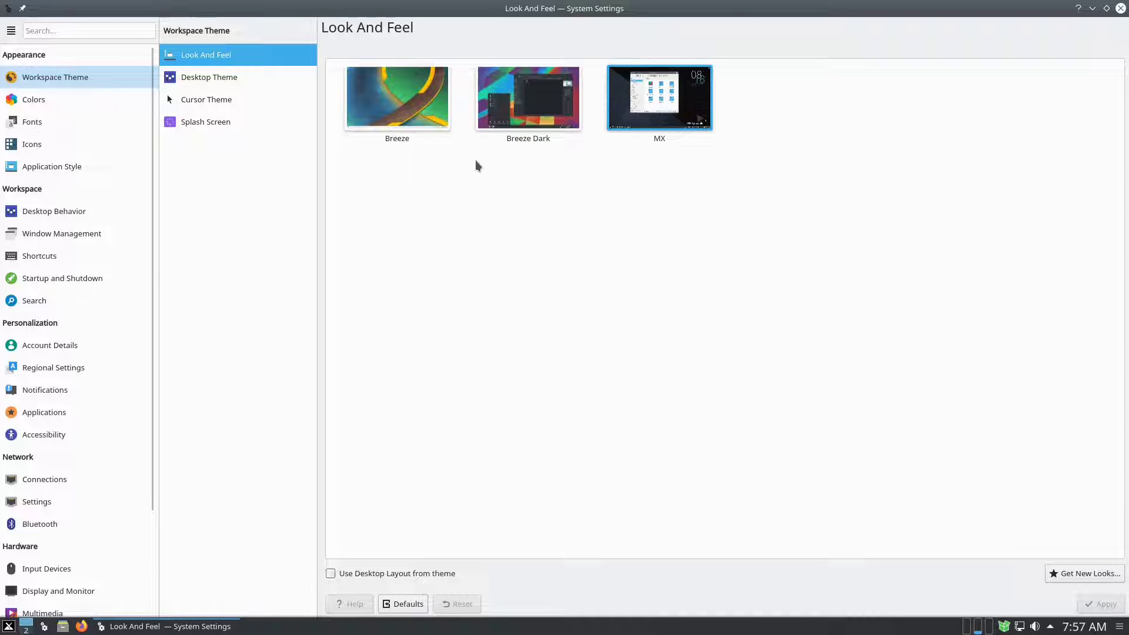
{"action": "left_click", "coordinate": [531, 111]}
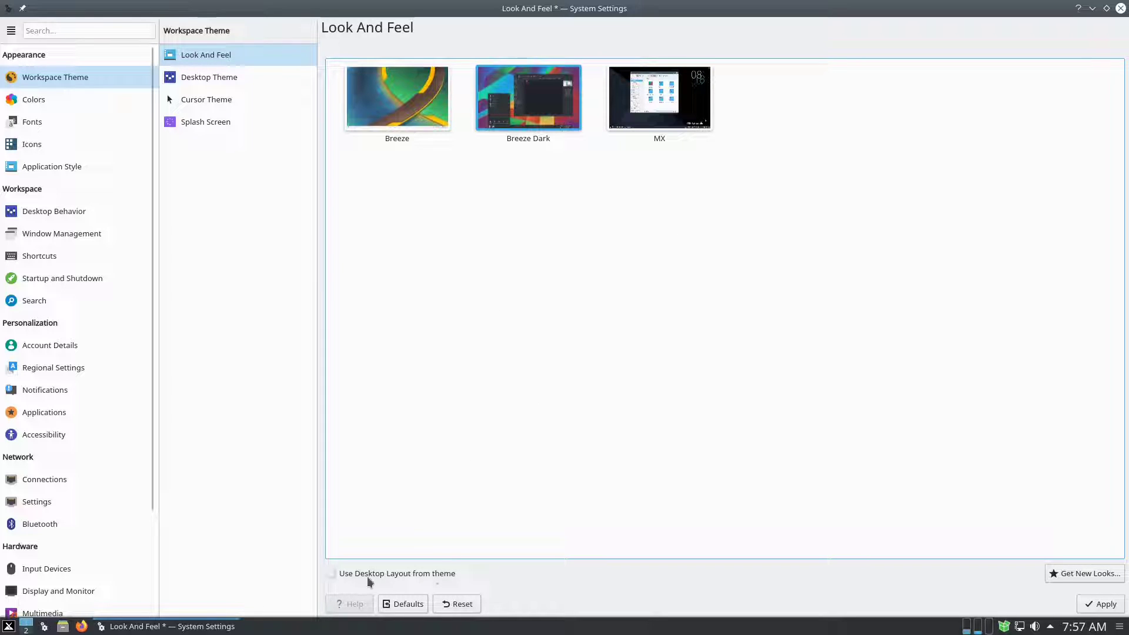
{"action": "left_click", "coordinate": [331, 574]}
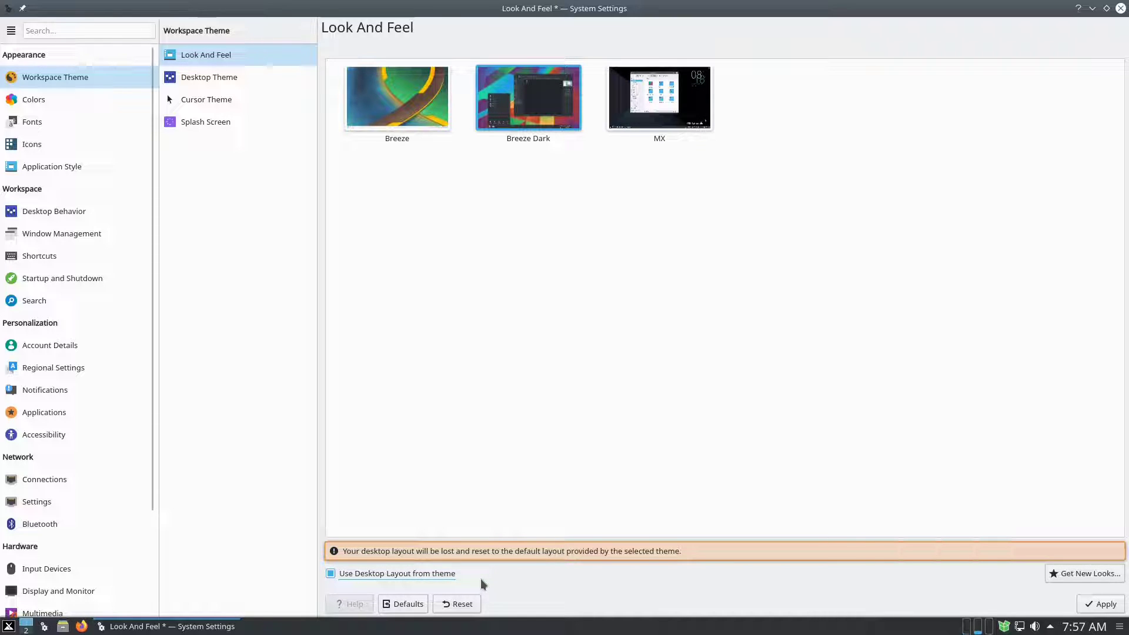
{"action": "left_click", "coordinate": [1103, 605]}
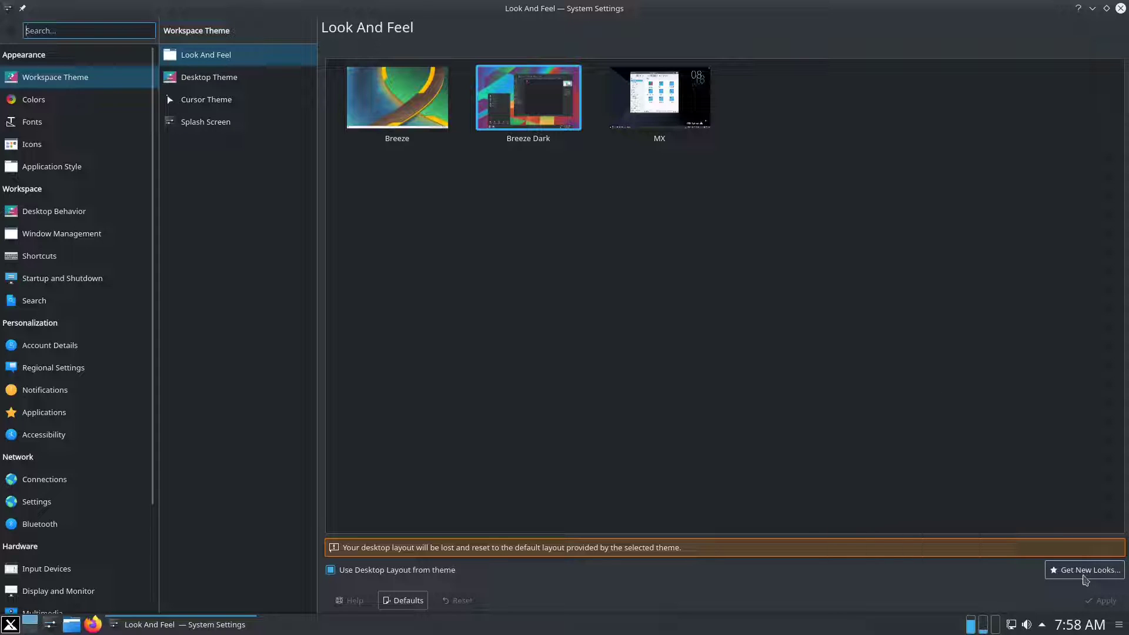
Browse the downloadable look and feel packages and start installing the WhiteSur Dark theme.
{"action": "left_click", "coordinate": [1085, 578]}
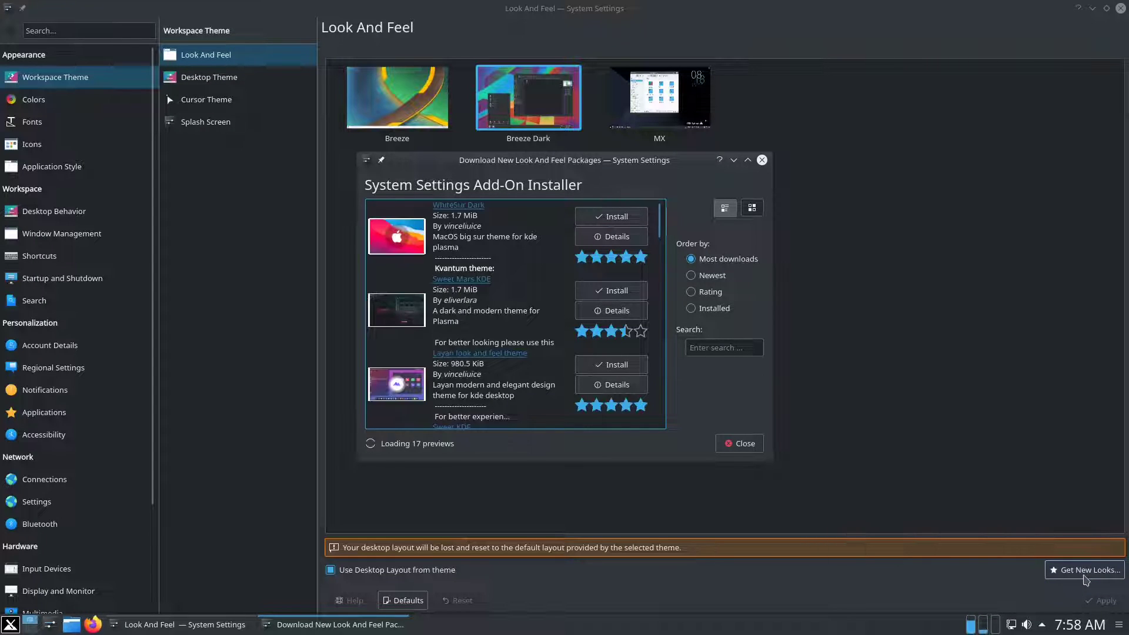
{"action": "scroll", "coordinate": [553, 312], "scroll_direction": "down", "scroll_amount": 1}
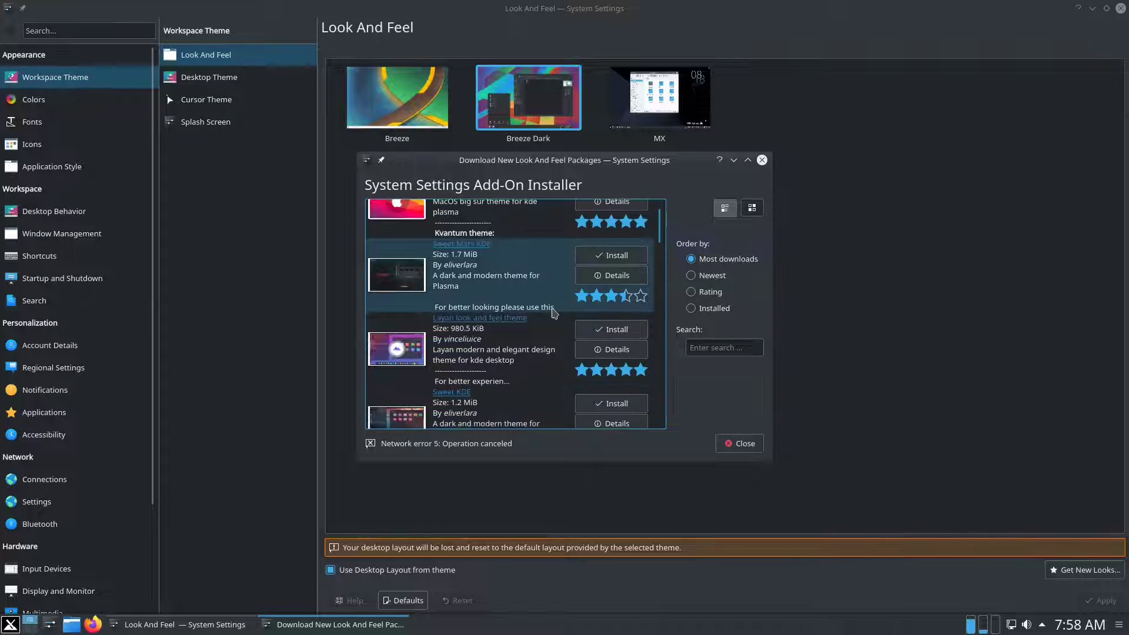
{"action": "scroll", "coordinate": [554, 313], "scroll_direction": "down", "scroll_amount": 5}
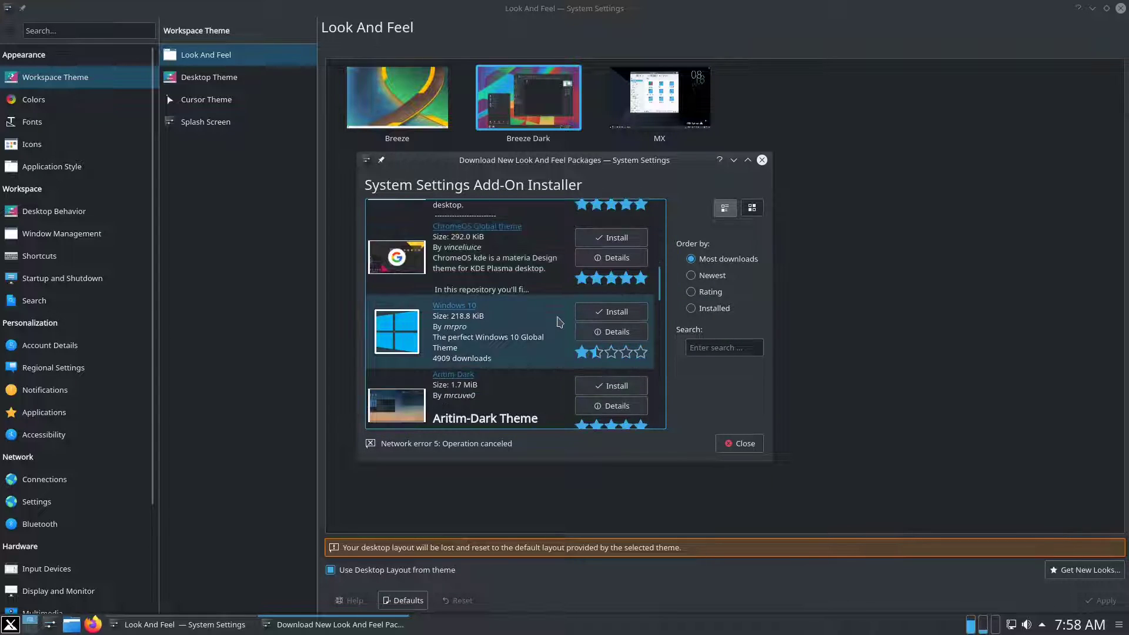
{"action": "scroll", "coordinate": [559, 322], "scroll_direction": "down", "scroll_amount": 5}
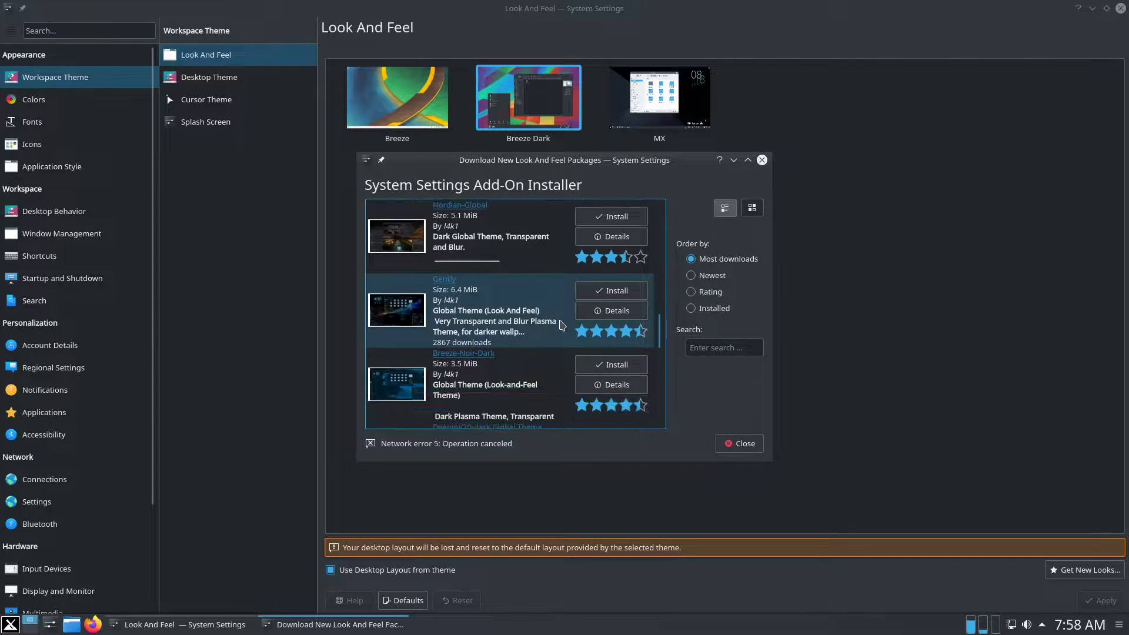
{"action": "scroll", "coordinate": [562, 326], "scroll_direction": "down", "scroll_amount": 4}
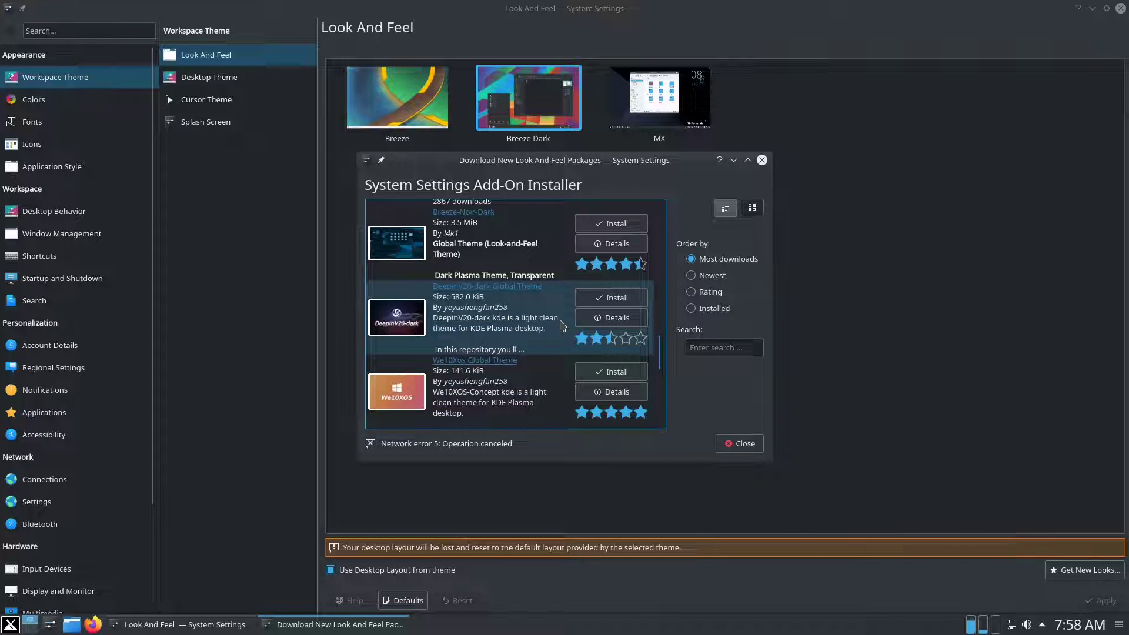
{"action": "scroll", "coordinate": [562, 325], "scroll_direction": "up", "scroll_amount": 10}
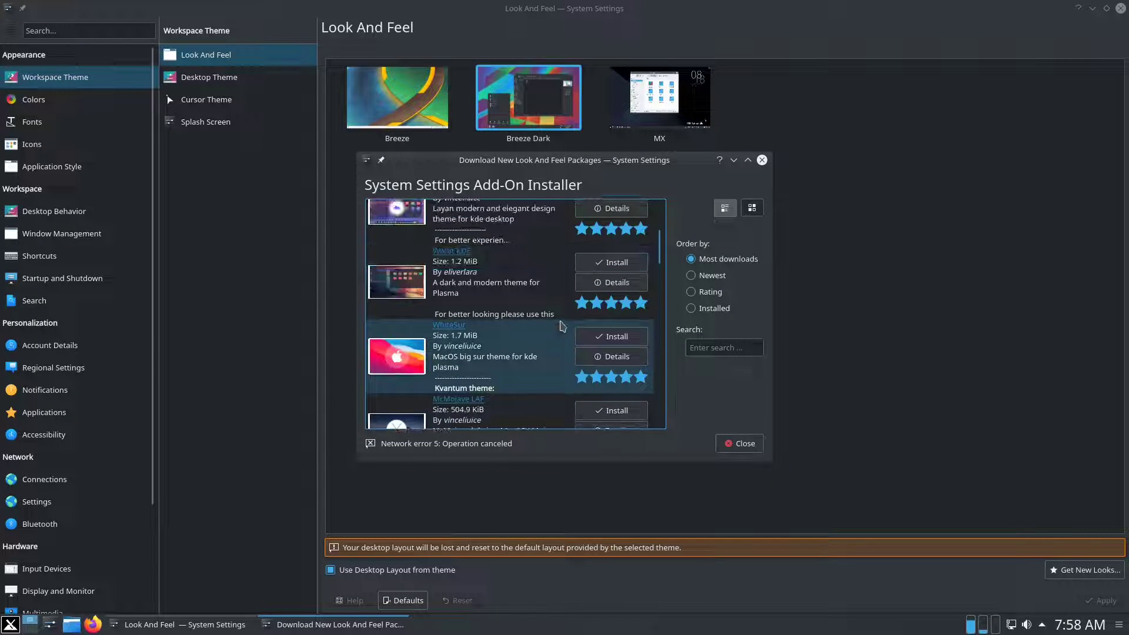
{"action": "scroll", "coordinate": [562, 325], "scroll_direction": "up", "scroll_amount": 3}
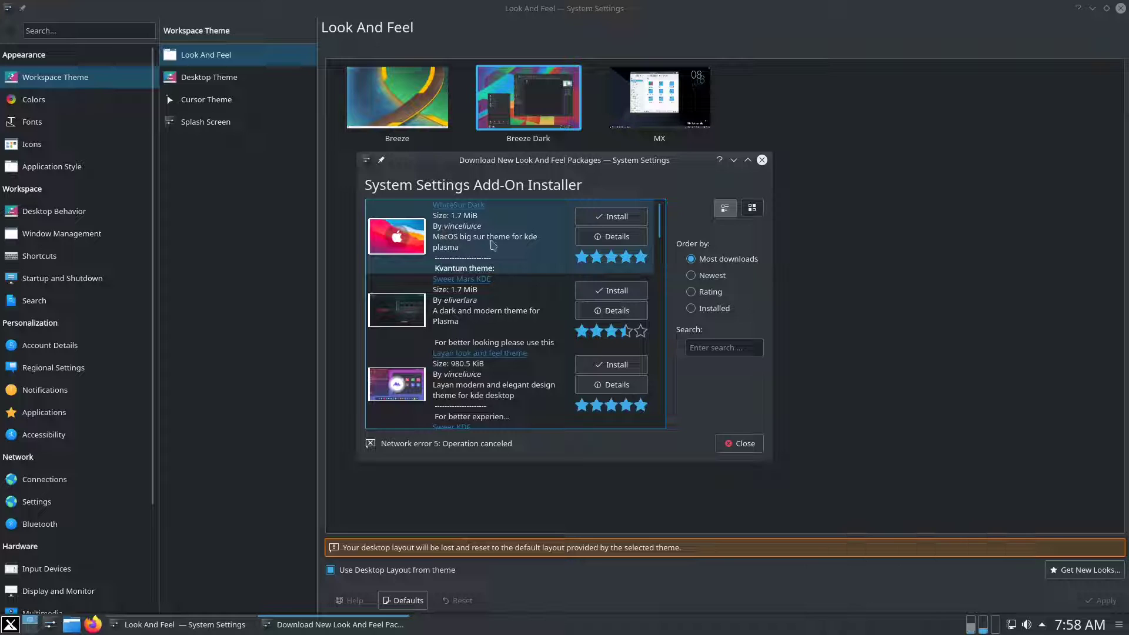
{"action": "left_click", "coordinate": [632, 219]}
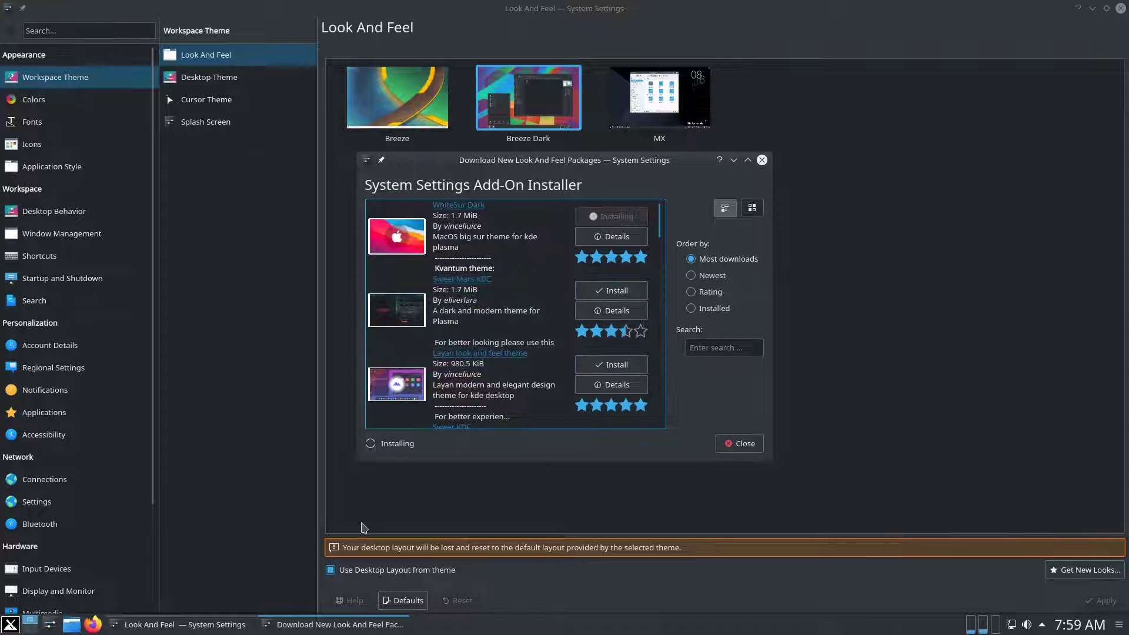
{"action": "left_click", "coordinate": [11, 624]}
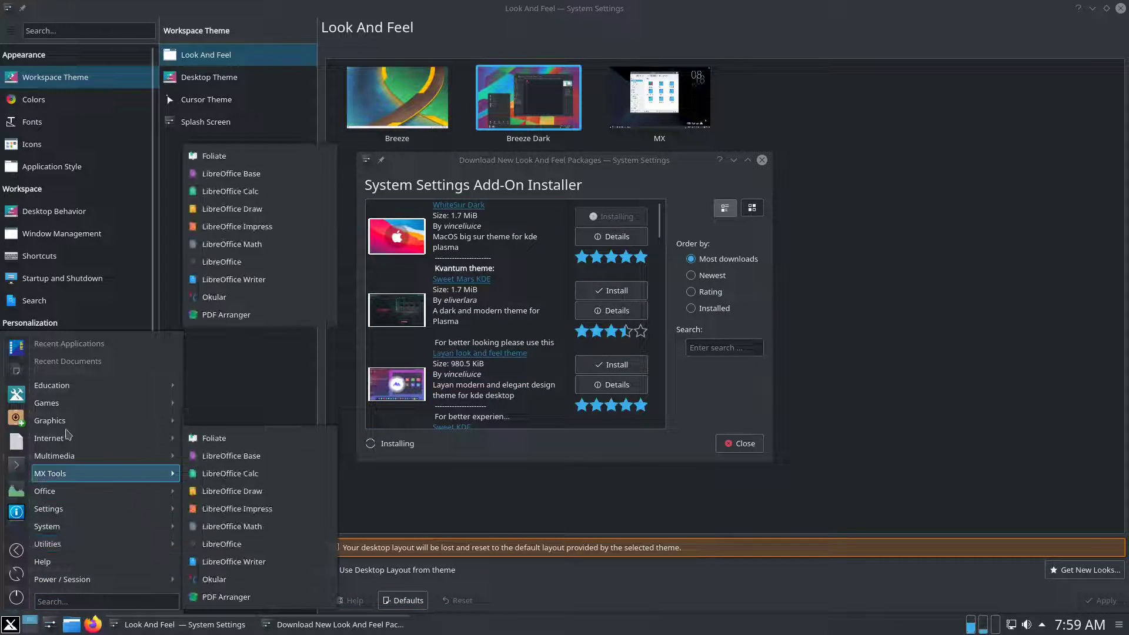
{"action": "mouse_move", "coordinate": [82, 511]}
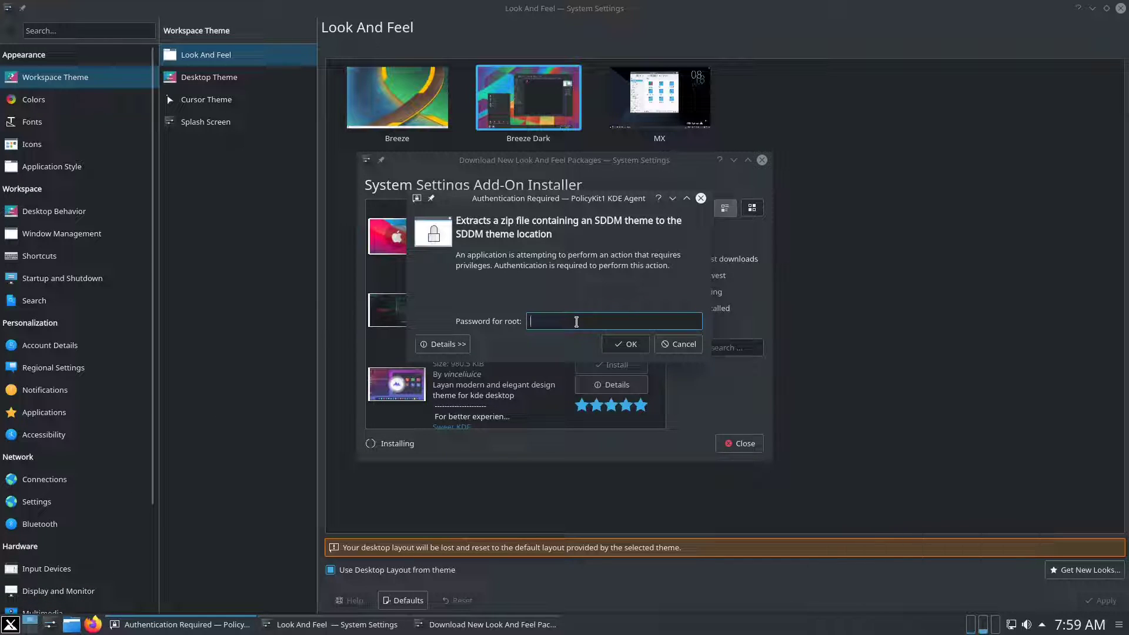
Authorize the WhiteSur Dark installation with the root password and close the add-on installer.
{"action": "type", "text": "****"}
{"action": "left_click", "coordinate": [614, 343]}
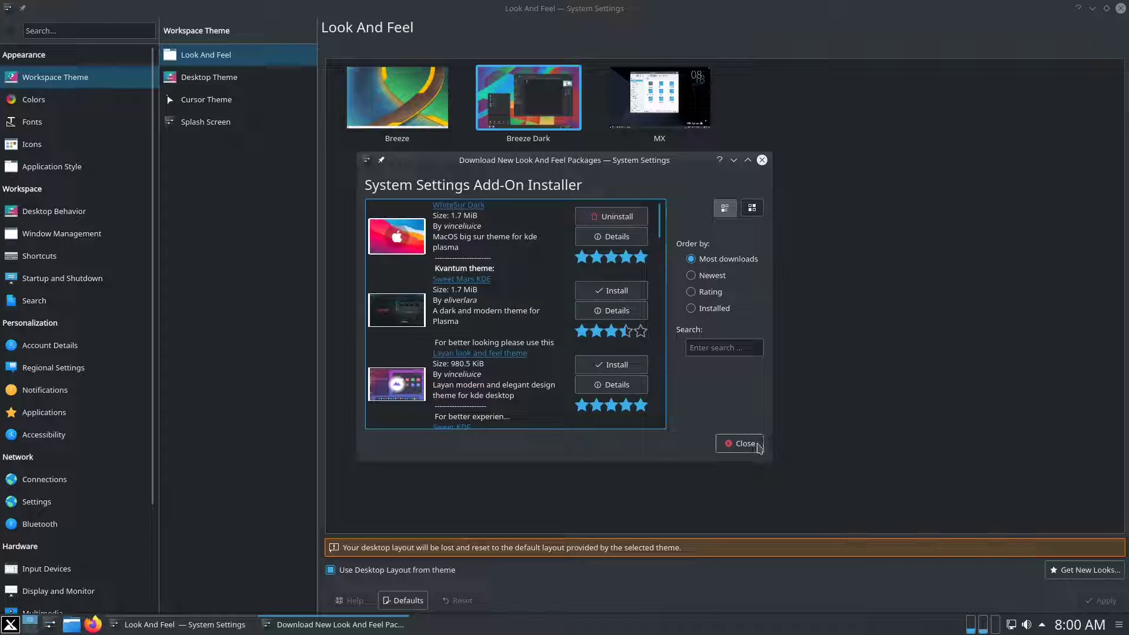
{"action": "left_click", "coordinate": [758, 447]}
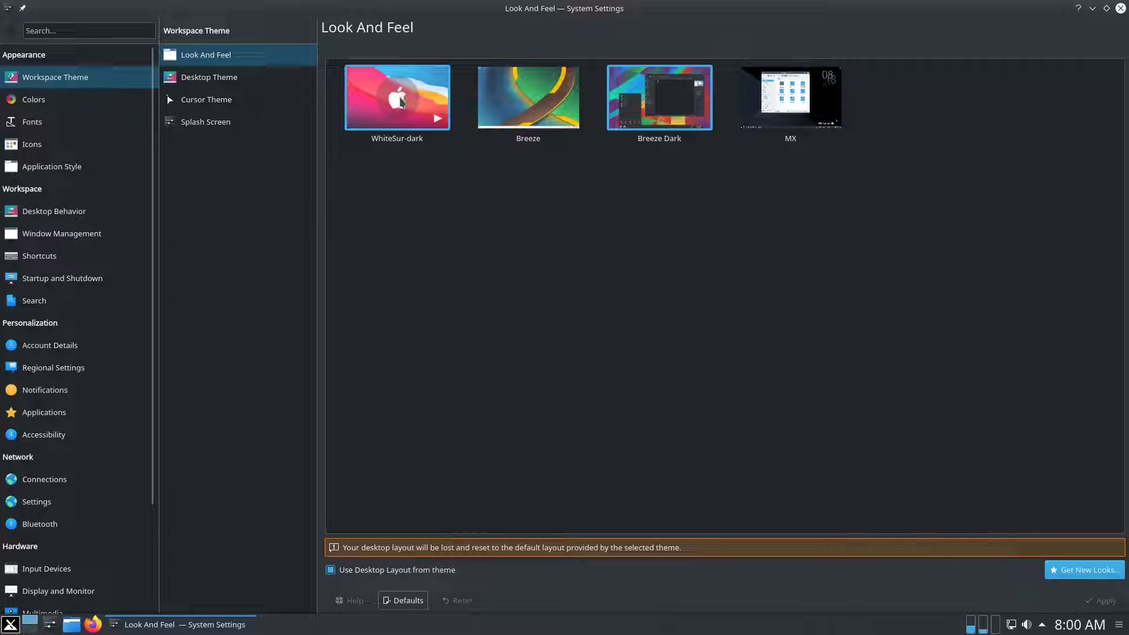
Apply the WhiteSur-dark look and feel without using the theme's desktop layout.
{"action": "left_click", "coordinate": [403, 116]}
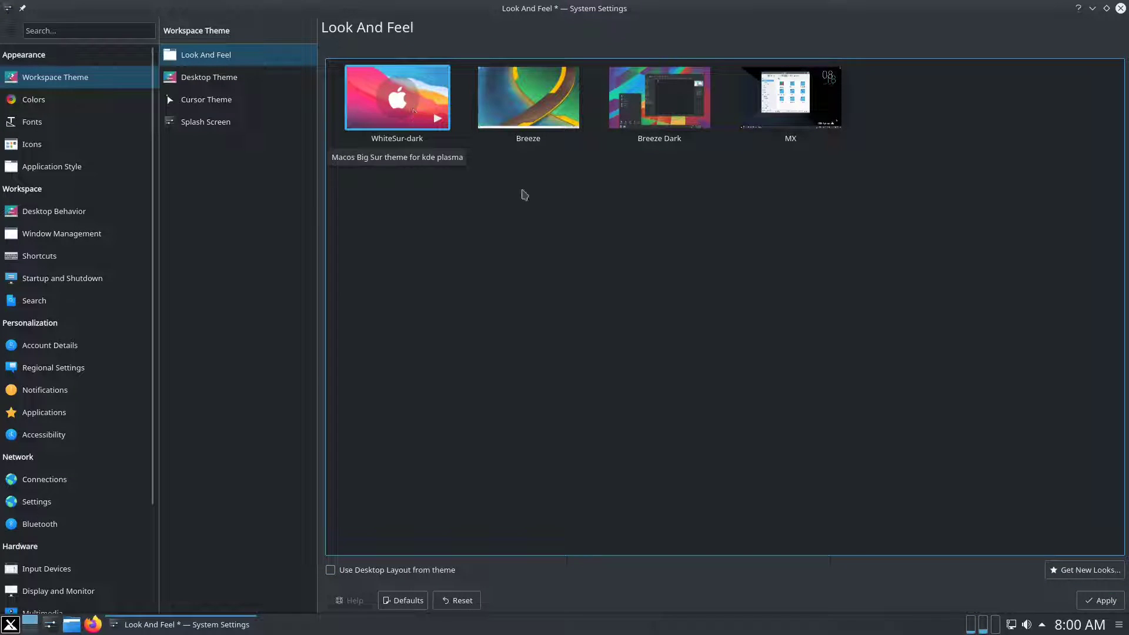
{"action": "left_click", "coordinate": [1108, 603]}
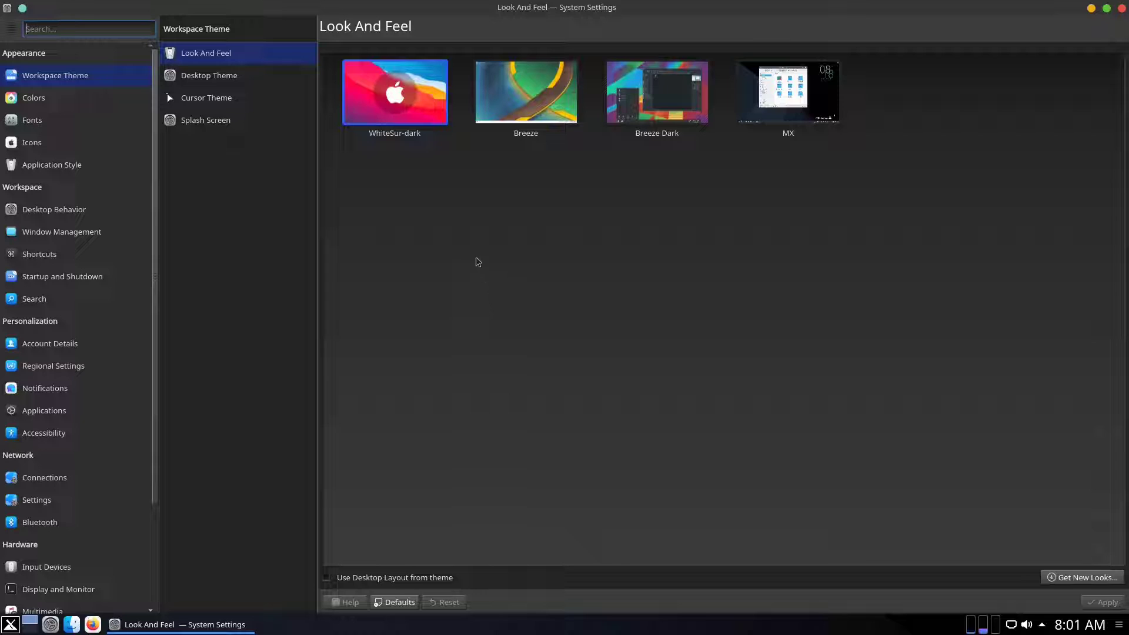
Switch the look and feel back to Breeze Dark, apply it and close System Settings.
{"action": "left_click", "coordinate": [688, 112]}
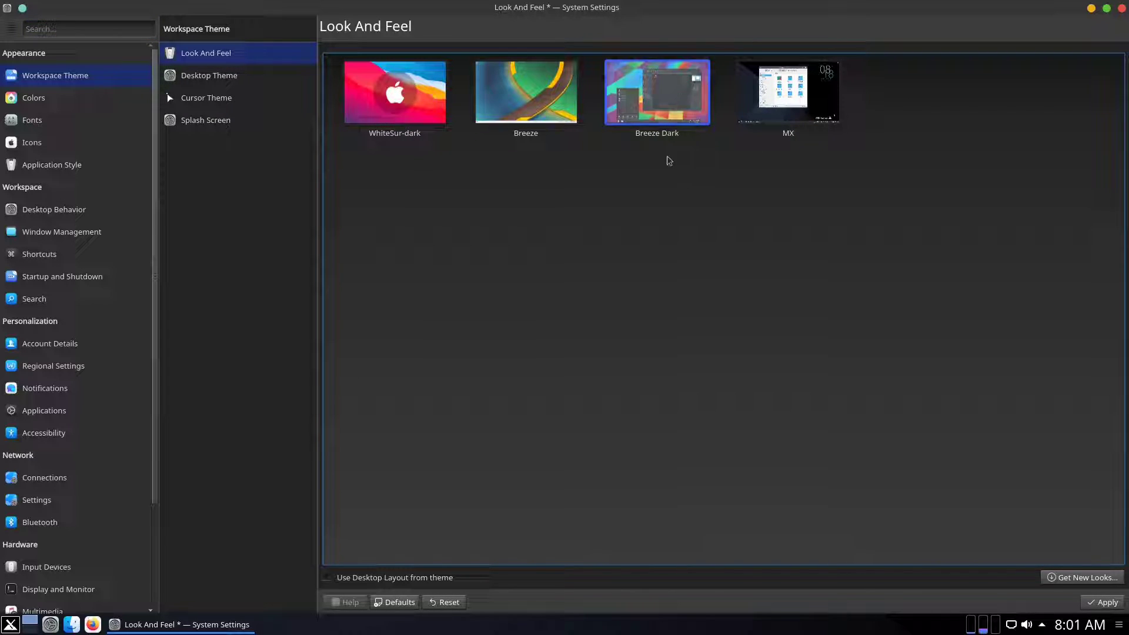
{"action": "left_click", "coordinate": [1104, 604]}
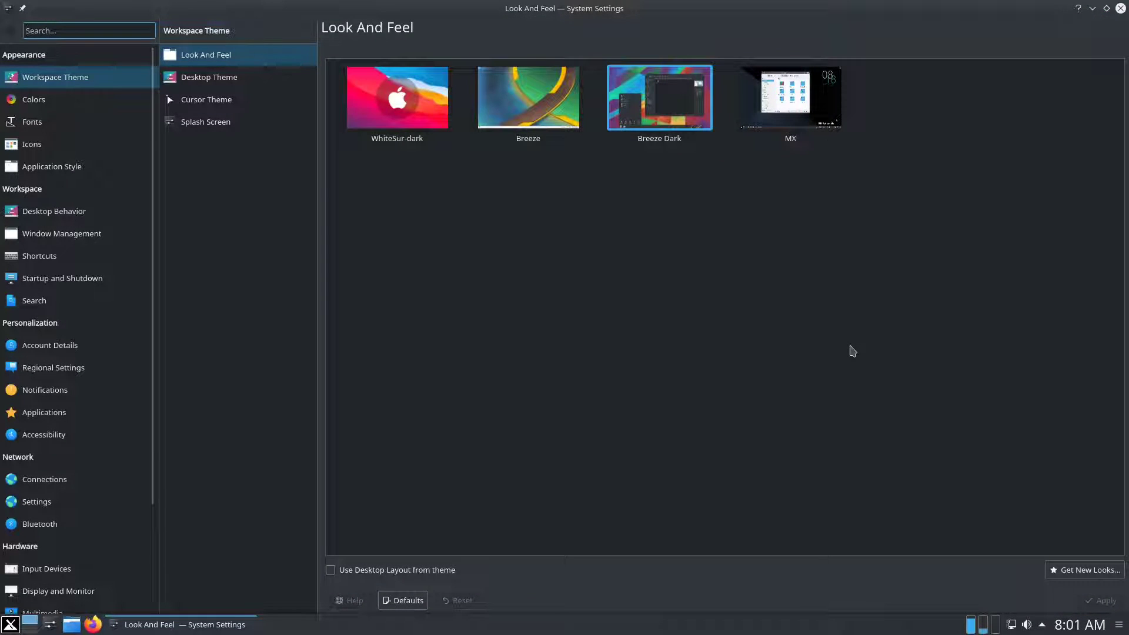
{"action": "left_click", "coordinate": [1120, 8]}
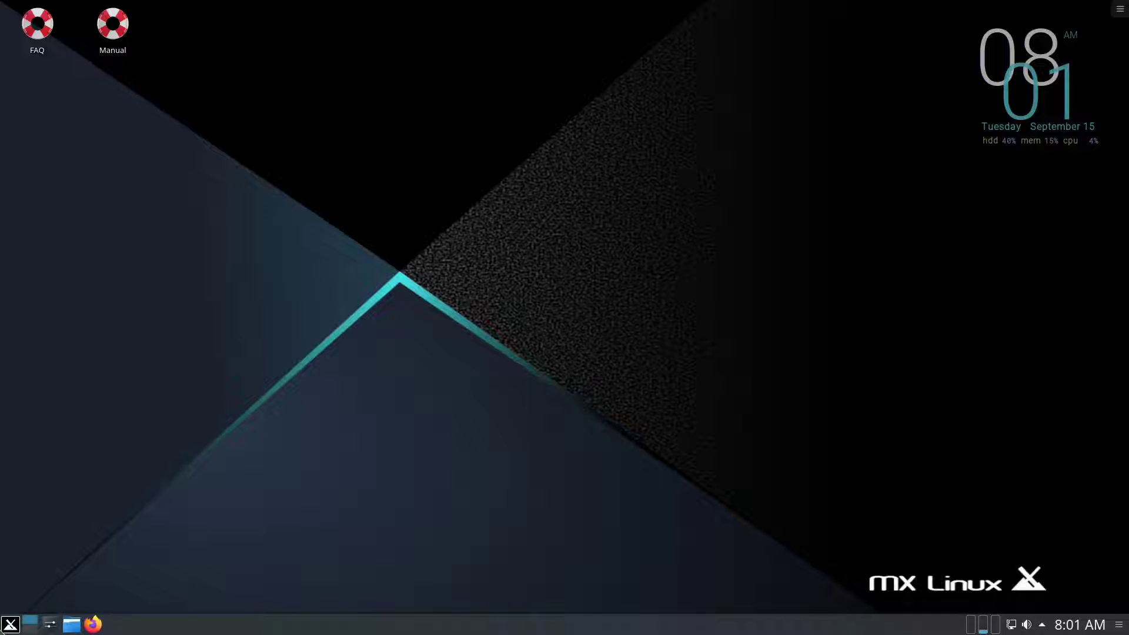
Launch MX Package Installer and authorize it with the root password.
{"action": "left_click", "coordinate": [2, 628]}
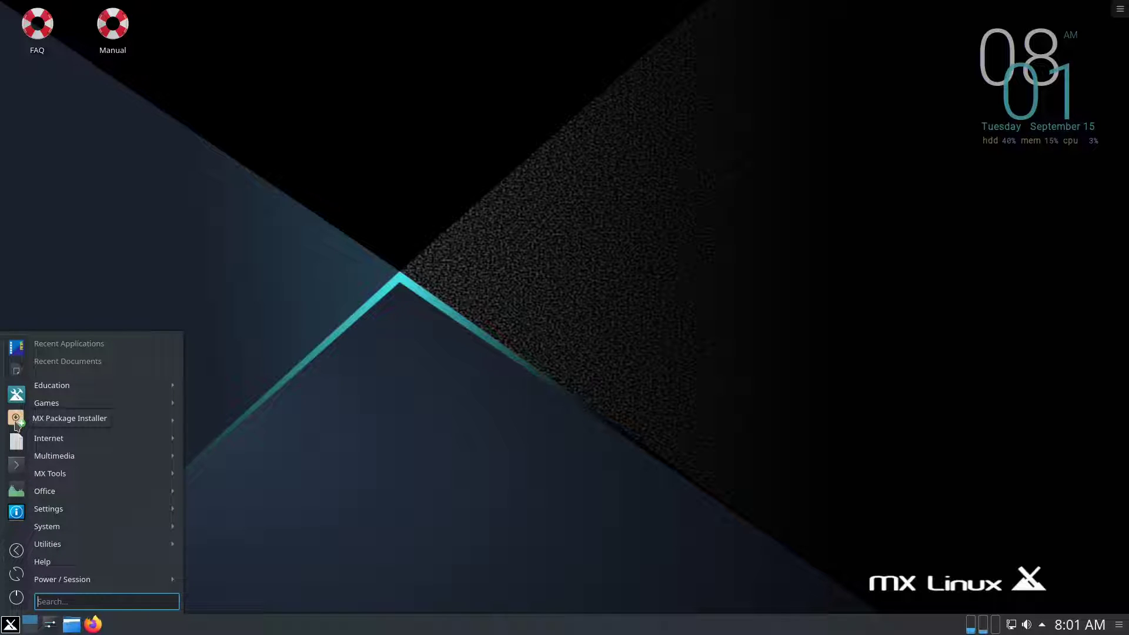
{"action": "left_click", "coordinate": [16, 420]}
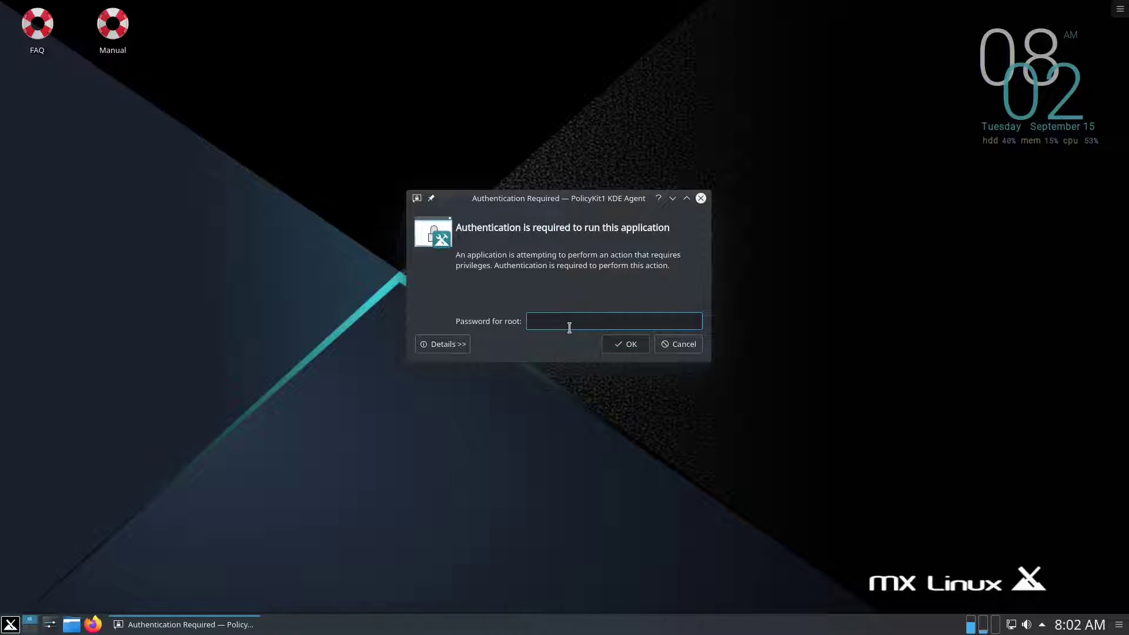
{"action": "type", "text": "aaaa"}
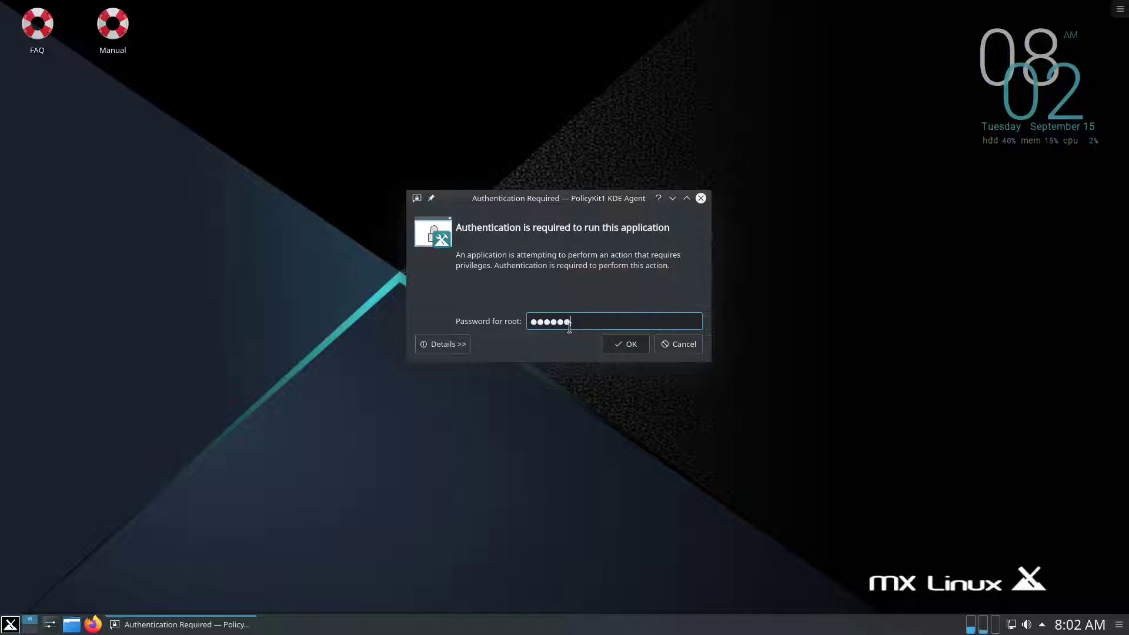
{"action": "left_click", "coordinate": [624, 344]}
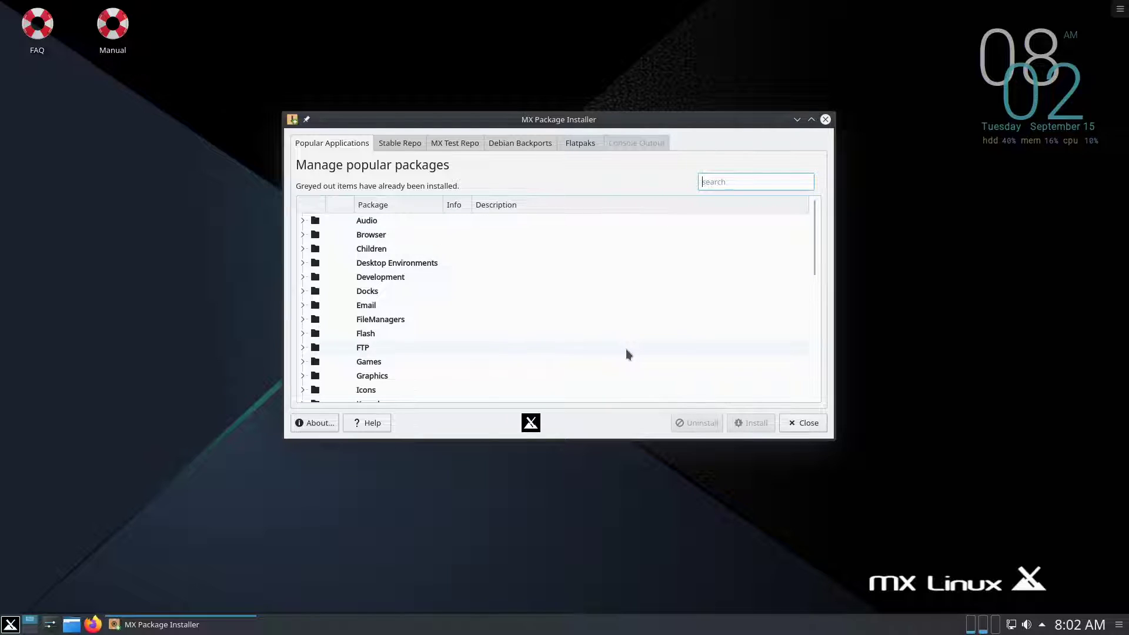
Search the popular applications for brave and try marking the Brave browser for installation.
{"action": "left_click", "coordinate": [735, 185]}
{"action": "type", "text": "brave"}
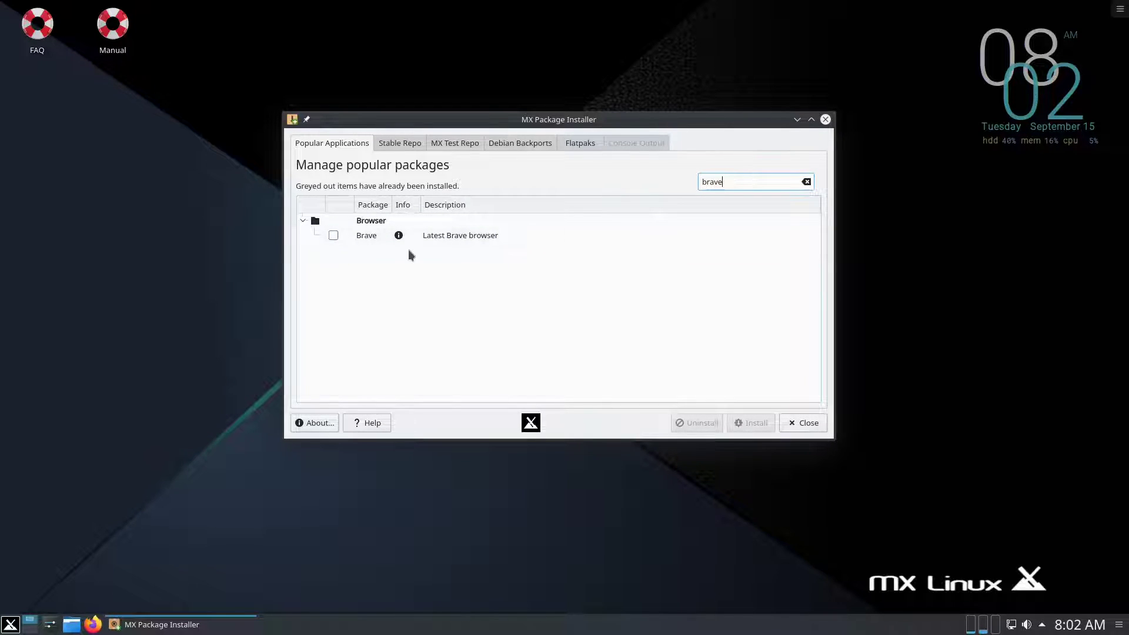
{"action": "left_click", "coordinate": [332, 235]}
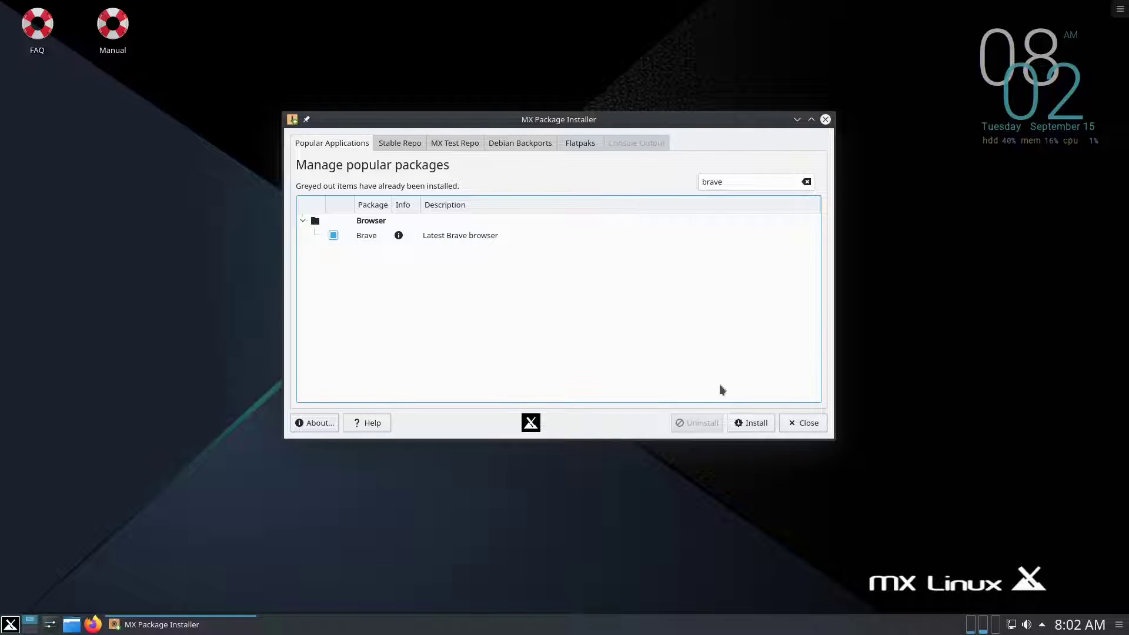
{"action": "left_click", "coordinate": [334, 235]}
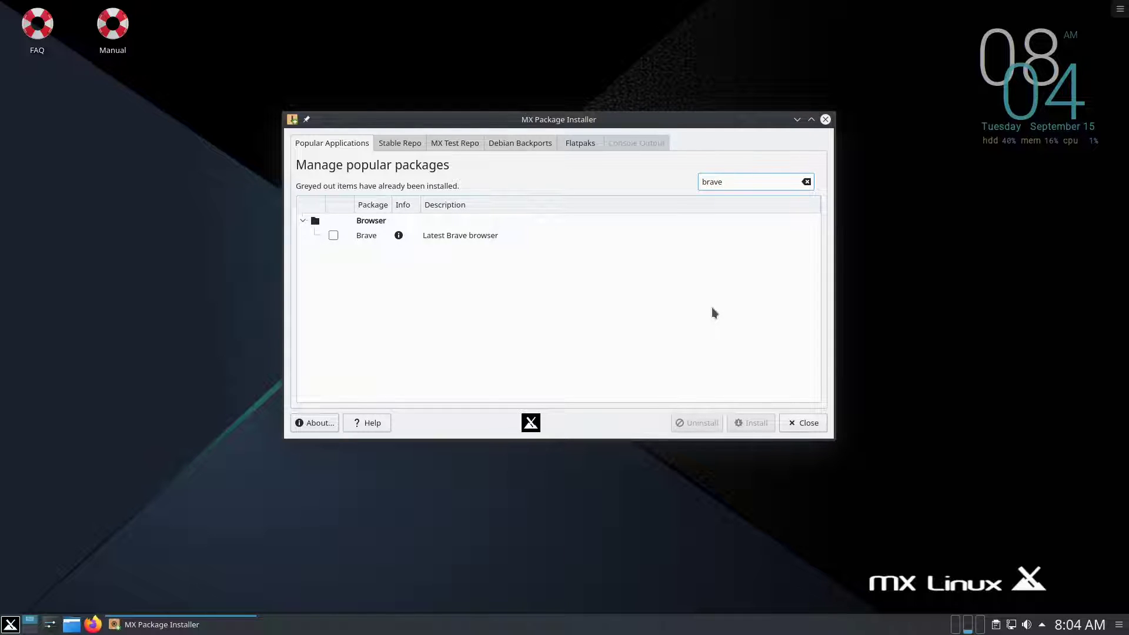
Search the popular applications for zoom, mark the Zoom Teleconference Client and start its installation.
{"action": "double_click", "coordinate": [743, 177]}
{"action": "type", "text": "zoom"}
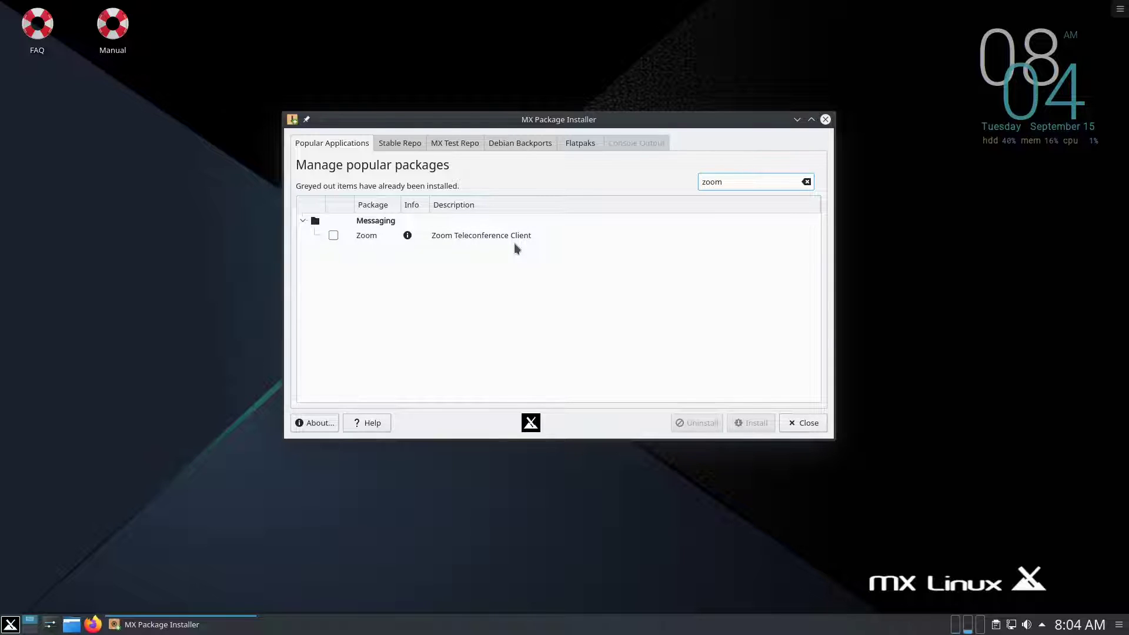
{"action": "left_click", "coordinate": [454, 317]}
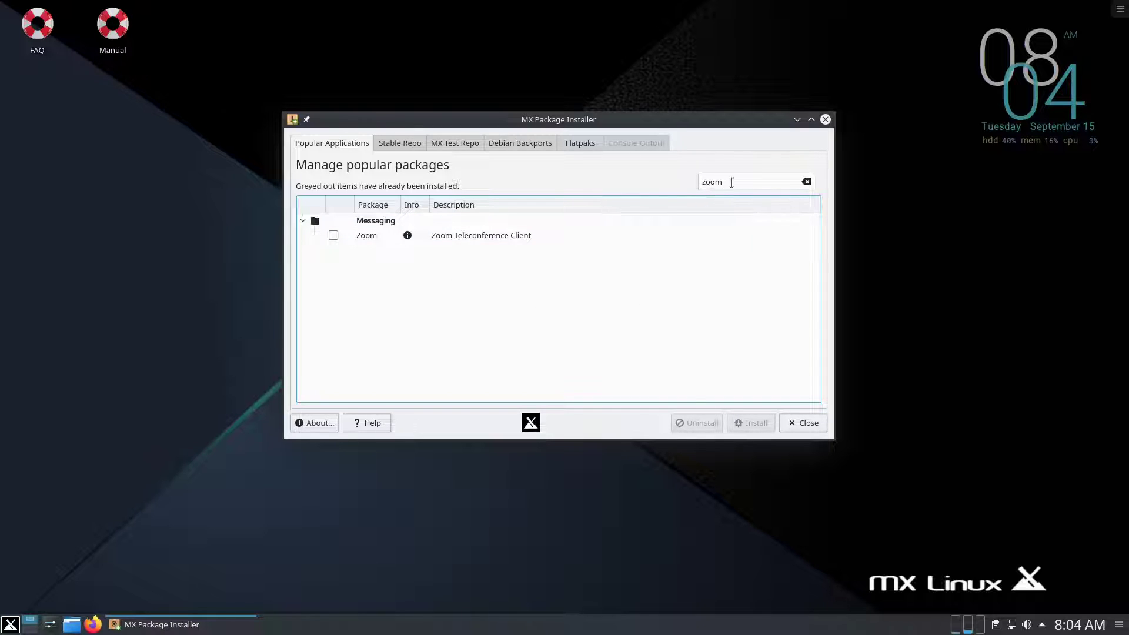
{"action": "left_click", "coordinate": [334, 236]}
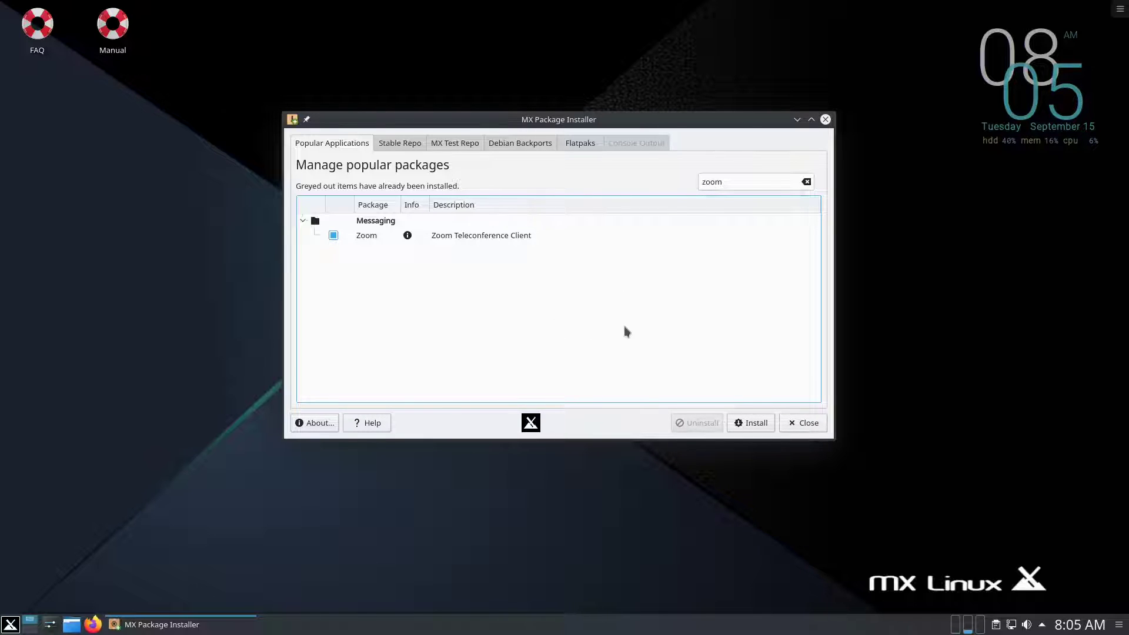
{"action": "left_click", "coordinate": [757, 428]}
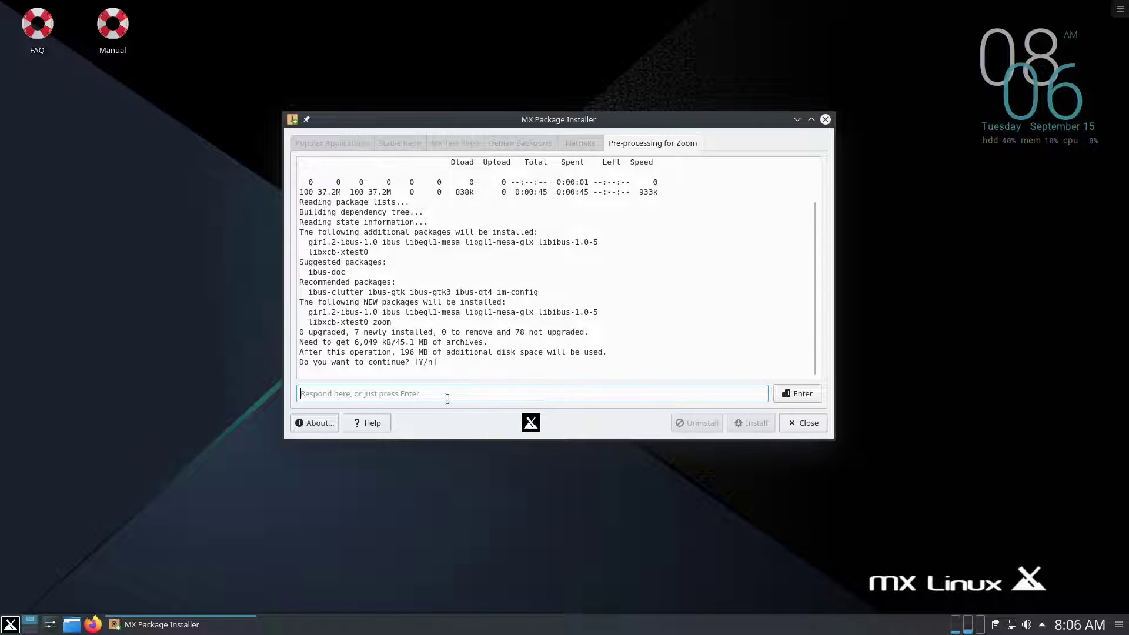
Answer y to continue the Zoom installation, acknowledge its completion and close the package installer.
{"action": "type", "text": "y"}
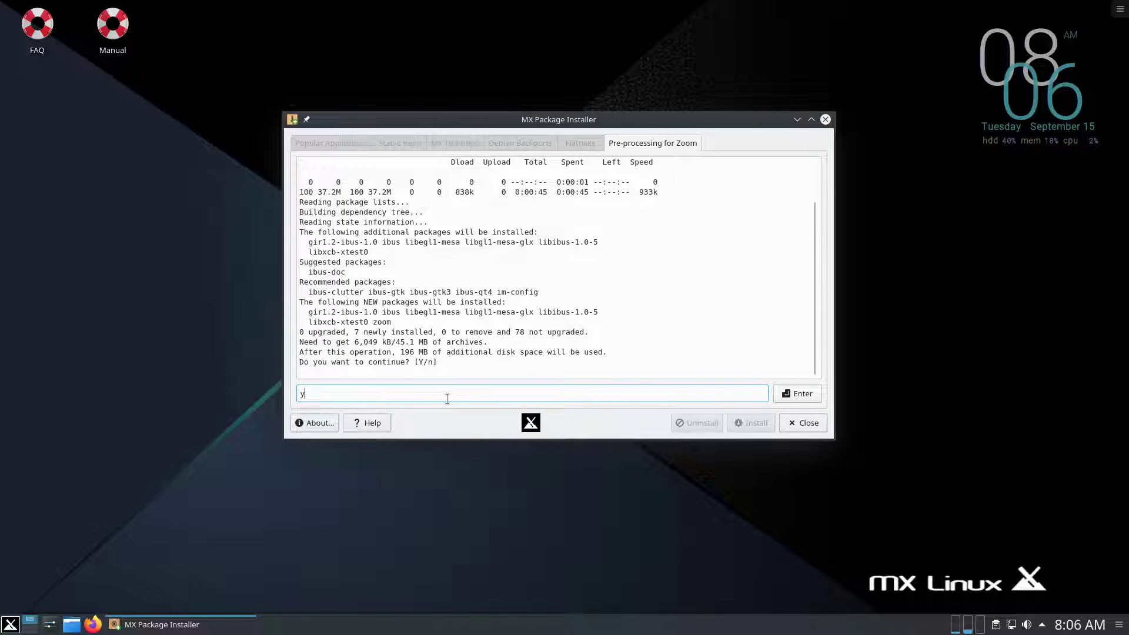
{"action": "left_click", "coordinate": [805, 396]}
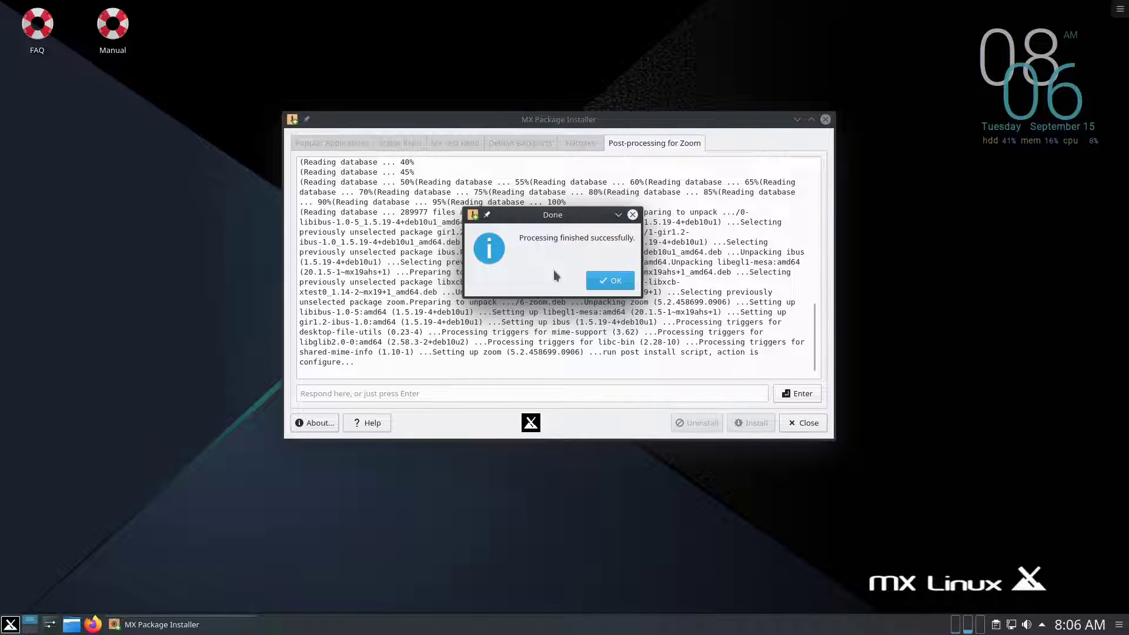
{"action": "left_click", "coordinate": [614, 281]}
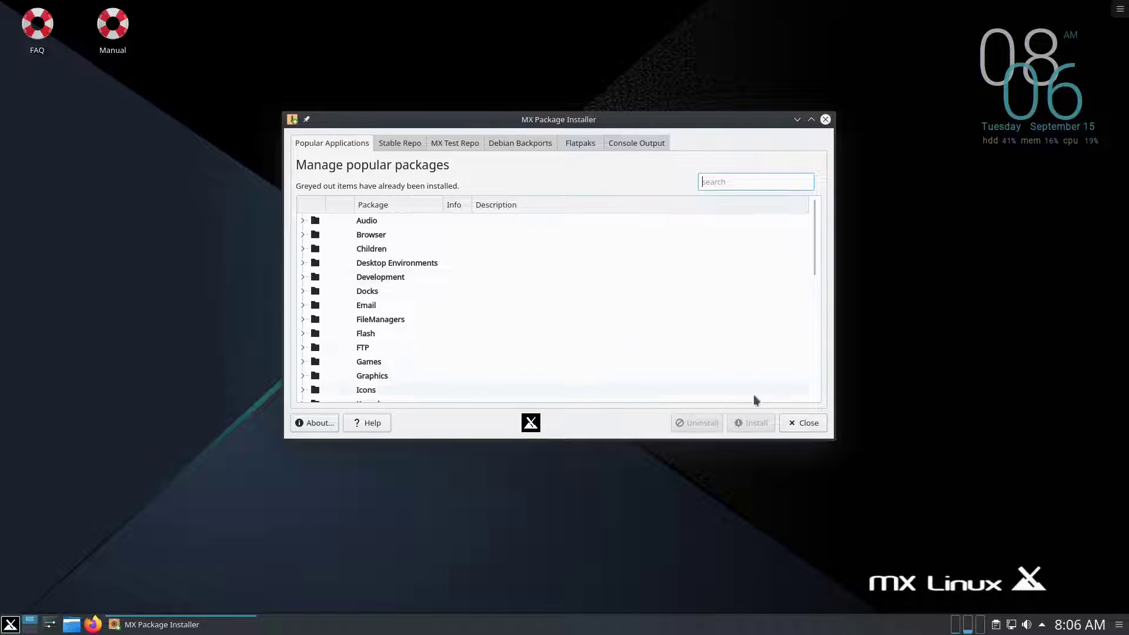
{"action": "left_click", "coordinate": [809, 422]}
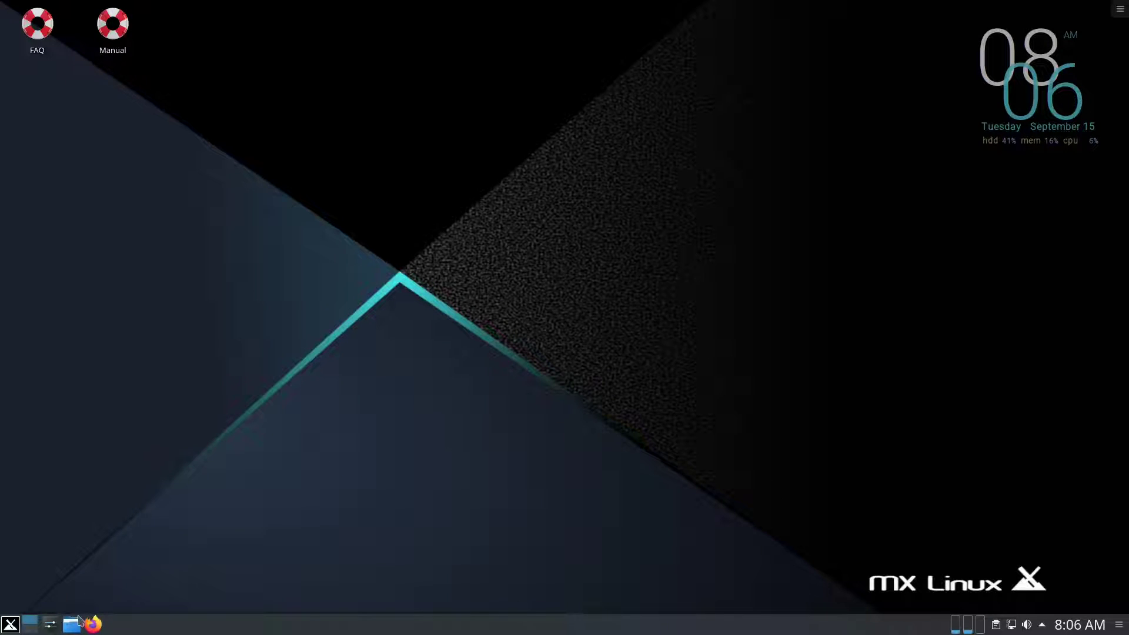
Find and launch Zoom from the installed applications, view its start window and close it.
{"action": "left_click", "coordinate": [10, 626]}
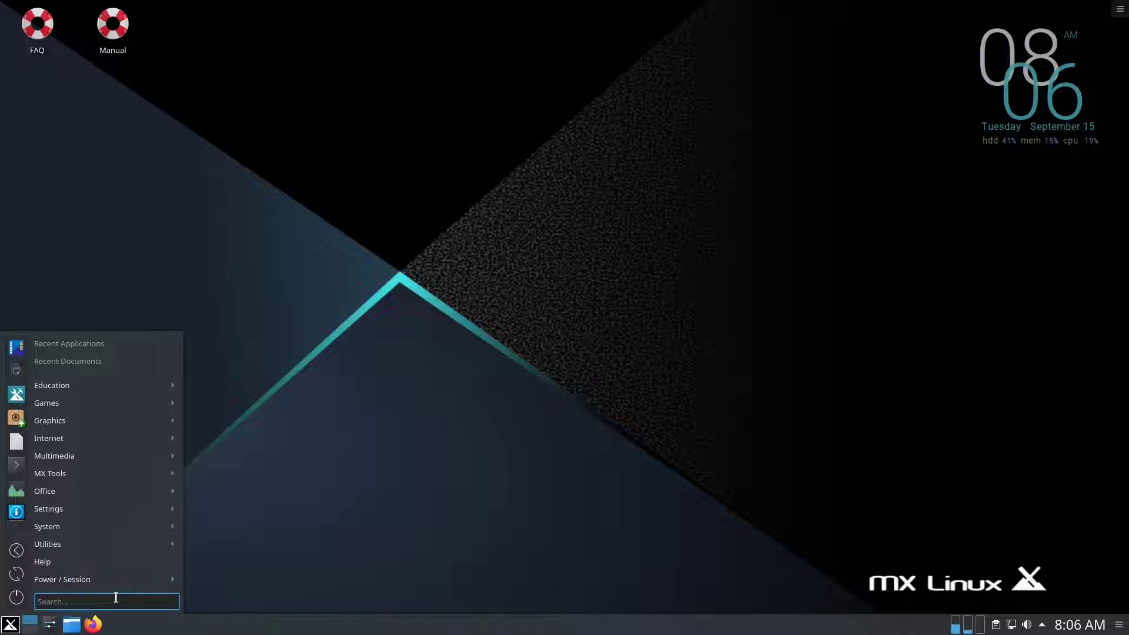
{"action": "type", "text": "zoom"}
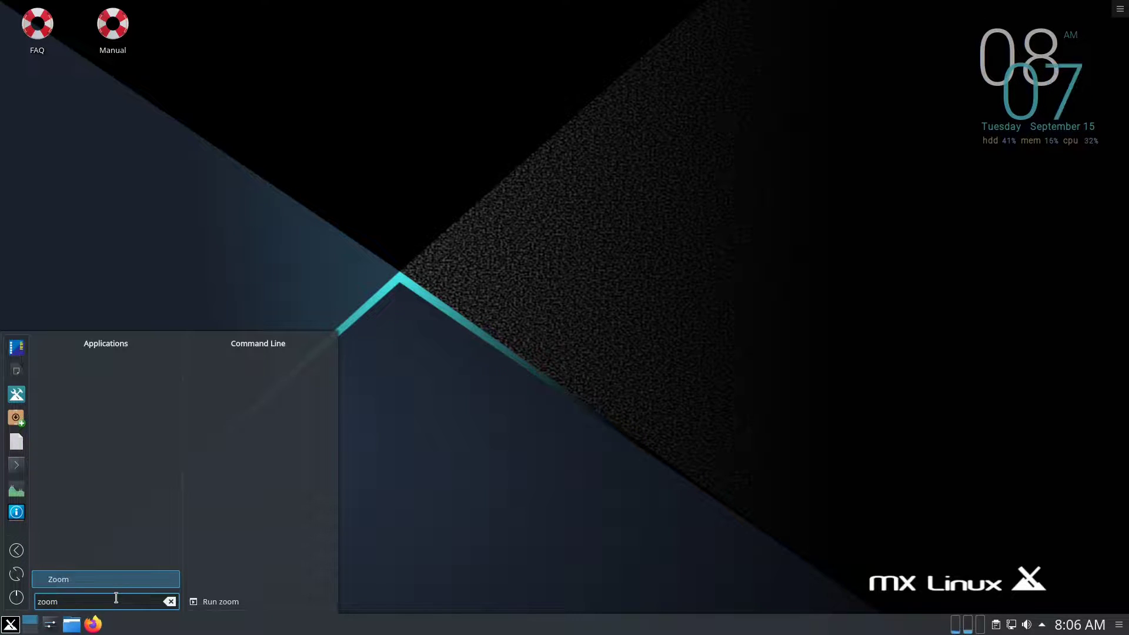
{"action": "left_click", "coordinate": [65, 580]}
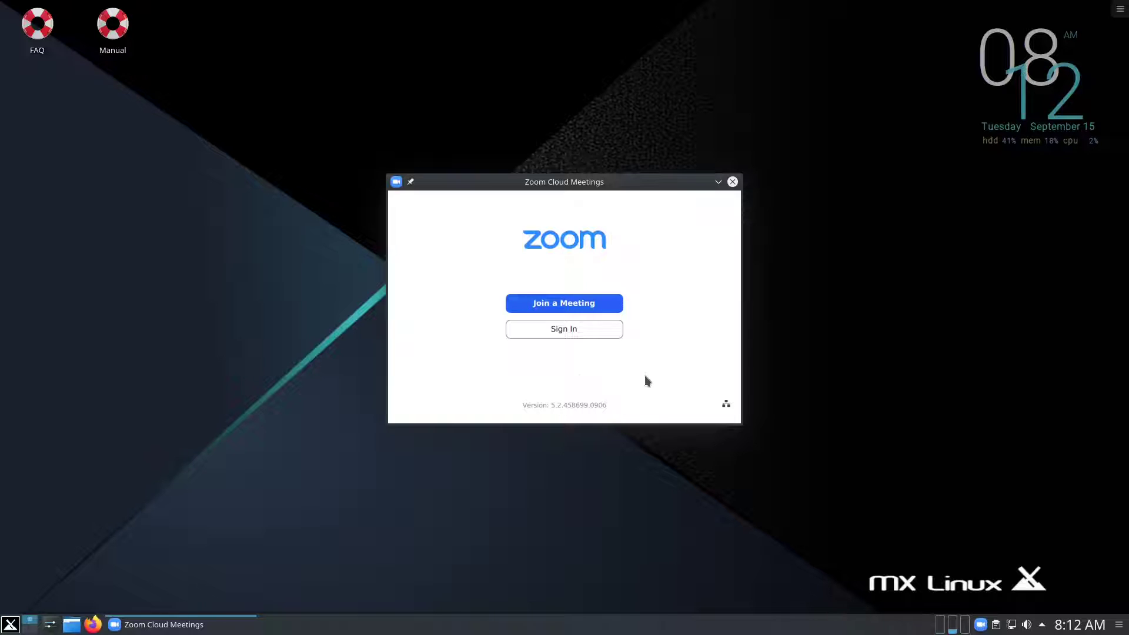
{"action": "left_click", "coordinate": [732, 181]}
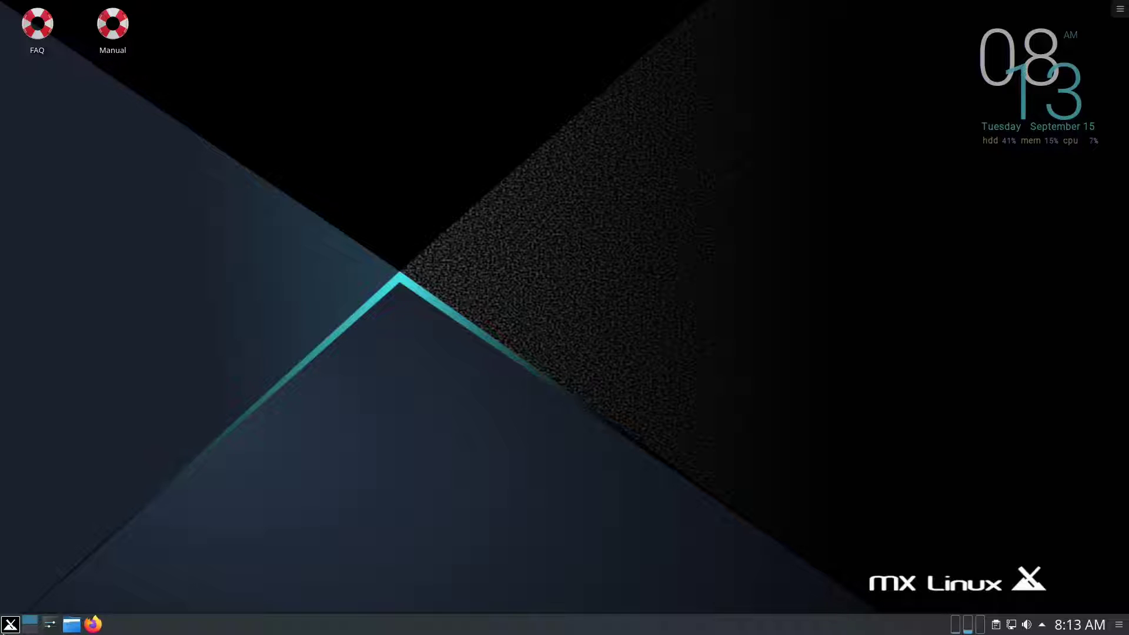
Request a shutdown of the MX Linux session.
{"action": "left_click", "coordinate": [10, 624]}
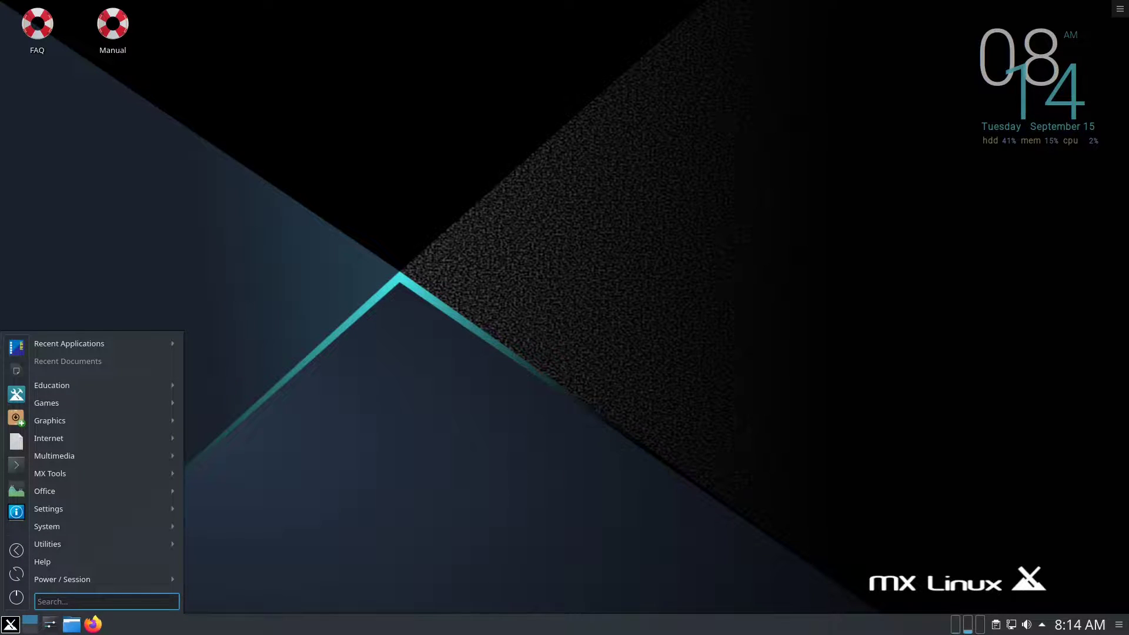
{"action": "left_click", "coordinate": [18, 599]}
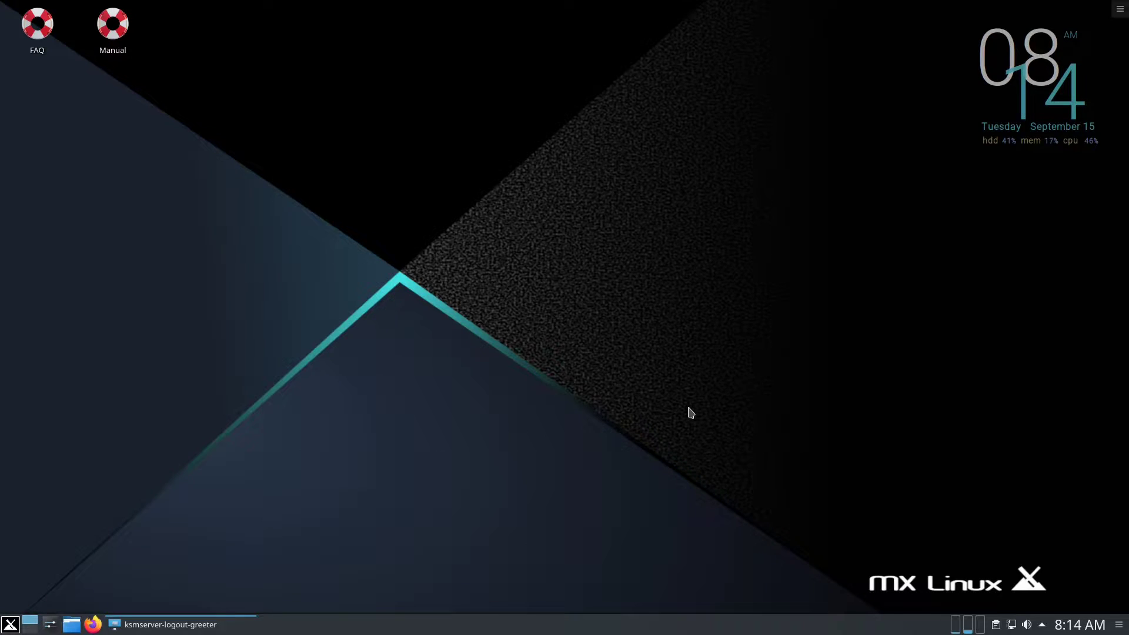